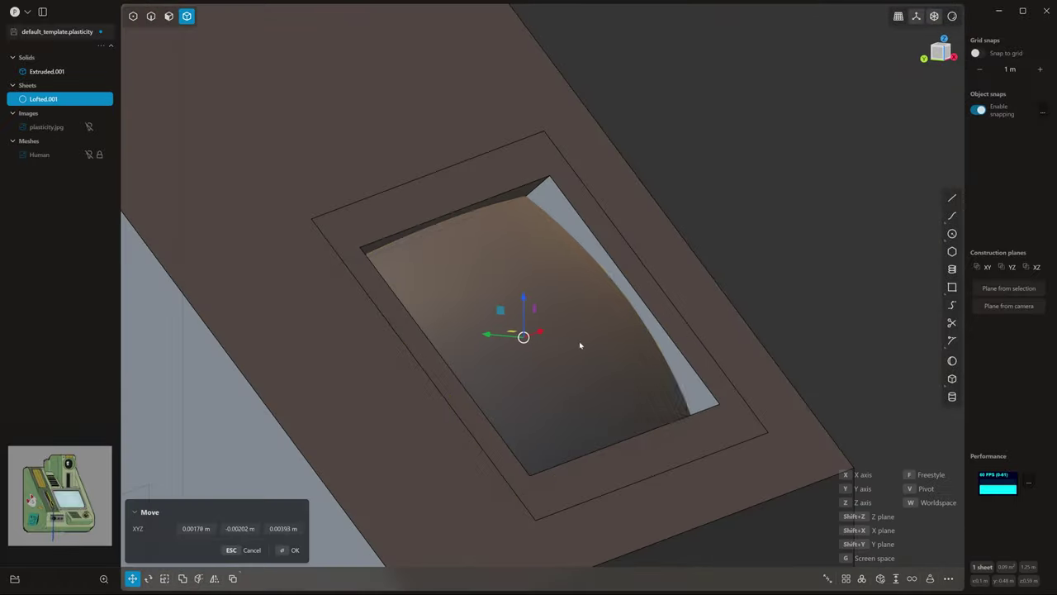
Project a vertical guide line onto the kiosk body from the side and front views
key("ctrl+KP_3")
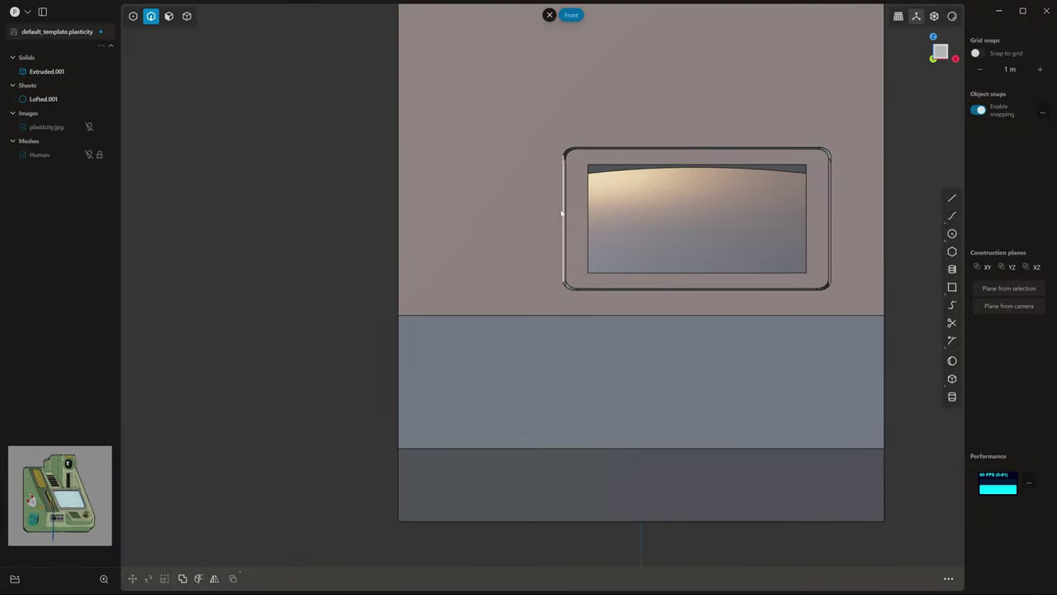
key("Return")
key("KP_1")
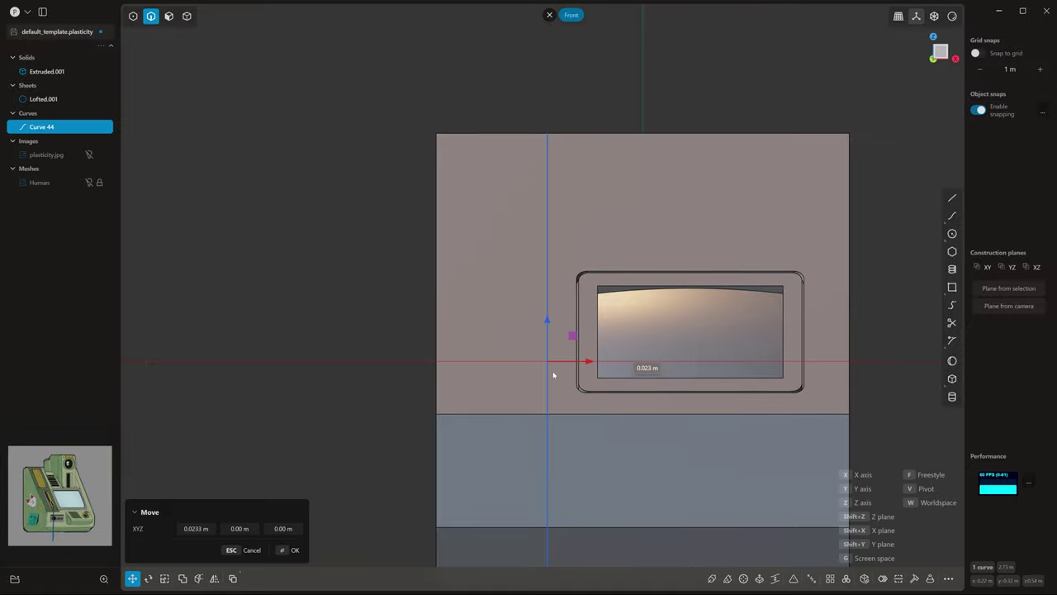
key("Return")
Draw the slot rectangle on the lower panel, extrude it, and subtract it from Extruded.001
left_click(552, 401)
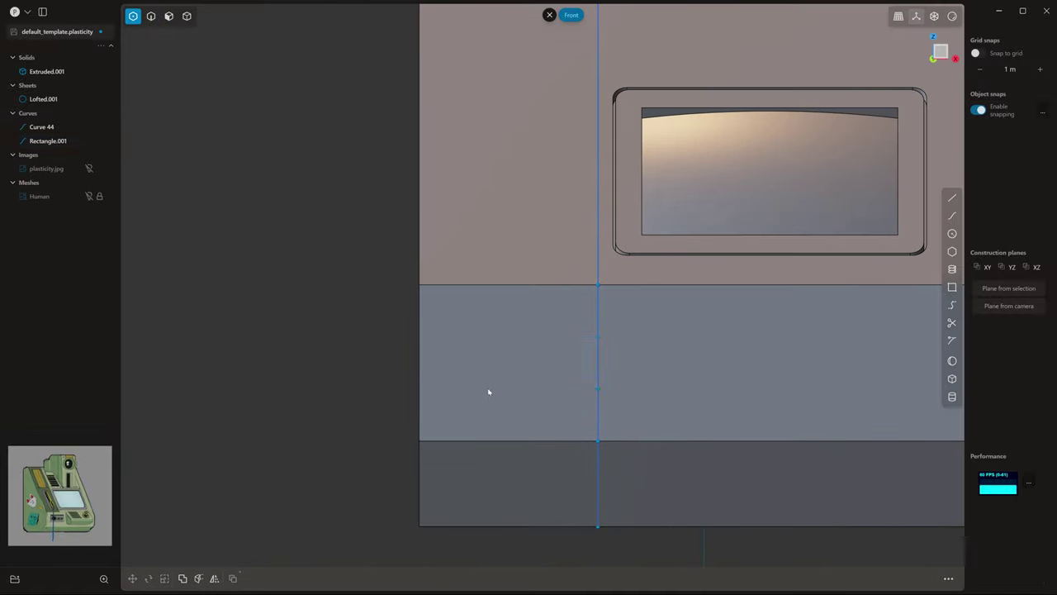
middle_click_drag(565, 403, 524, 375)
key("e")
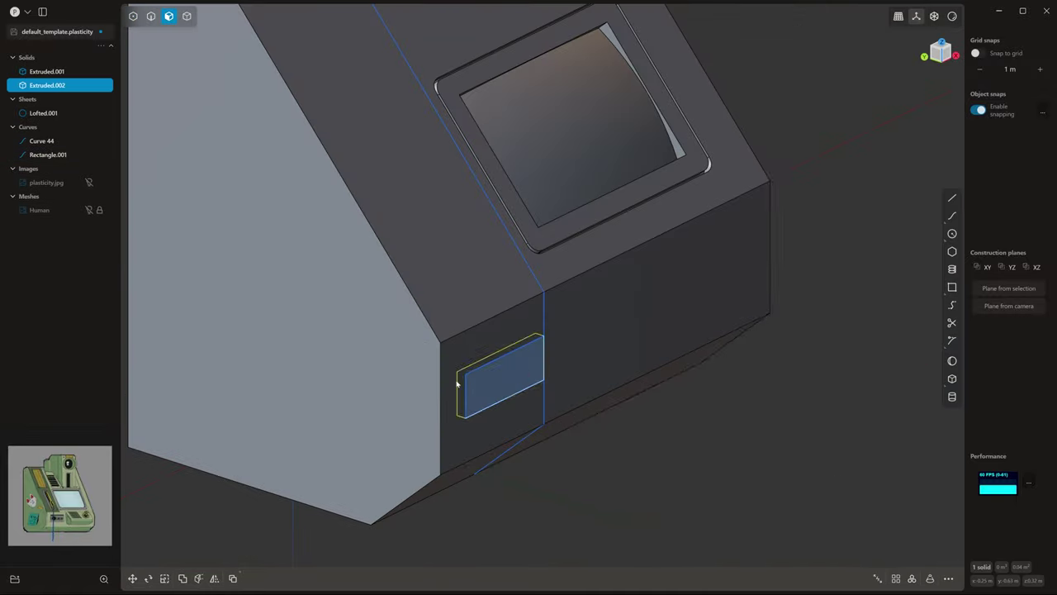
key("4")
left_click(480, 407)
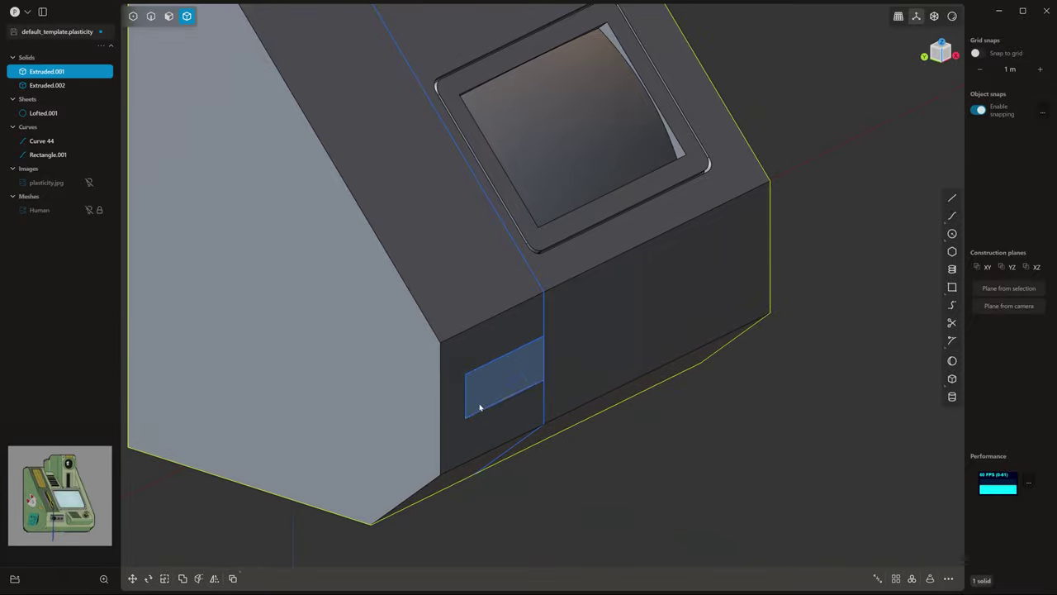
key("Return")
Draw the printer box side profile in Left view, move it right, and extend its sheet edges outward
key("l")
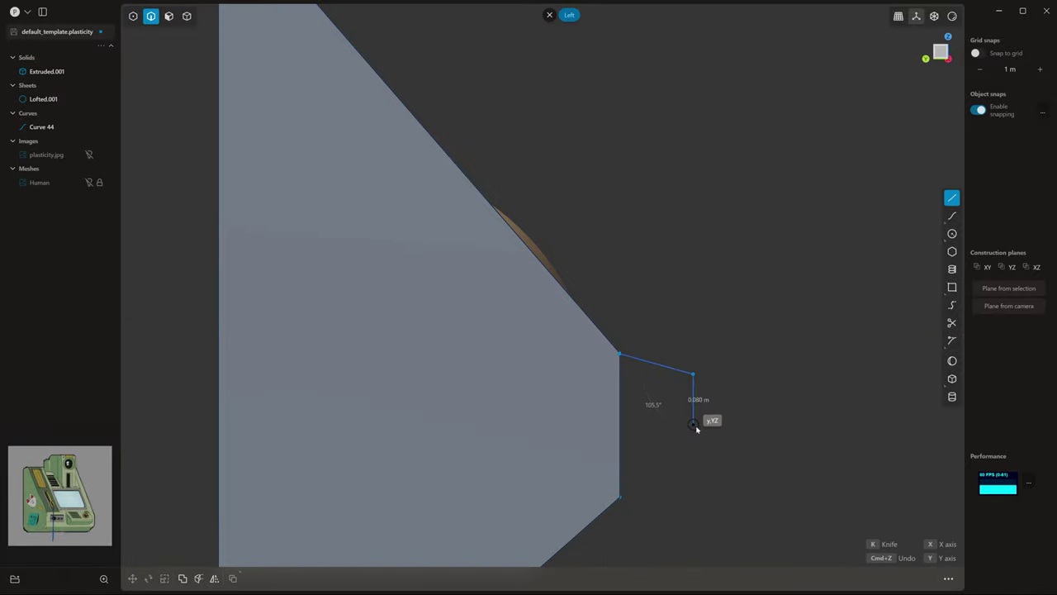
left_click(693, 423)
middle_click_drag(687, 420, 633, 406)
key("g")
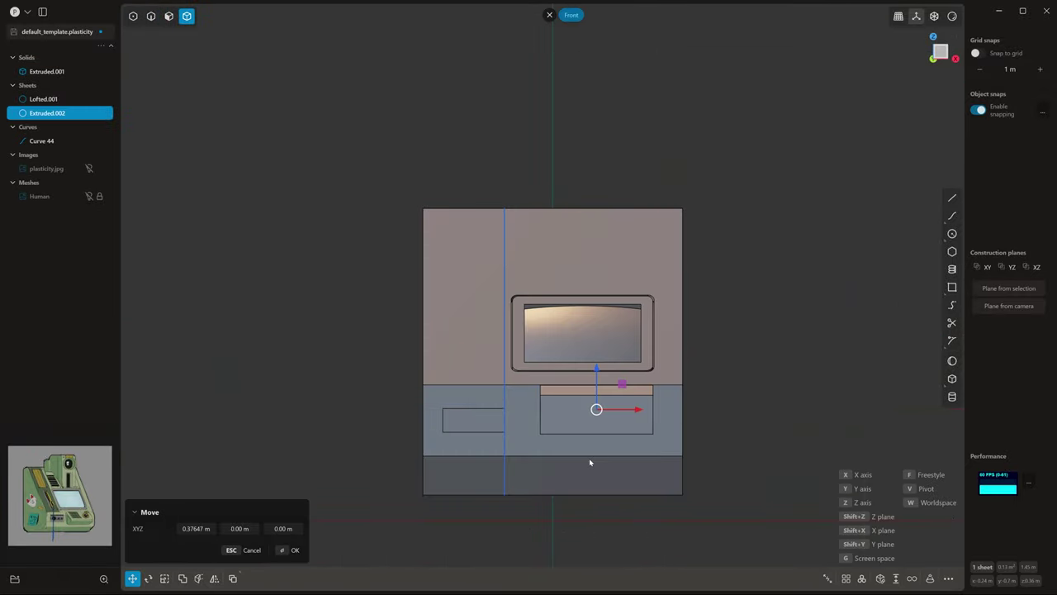
scroll(590, 463, "up", 5)
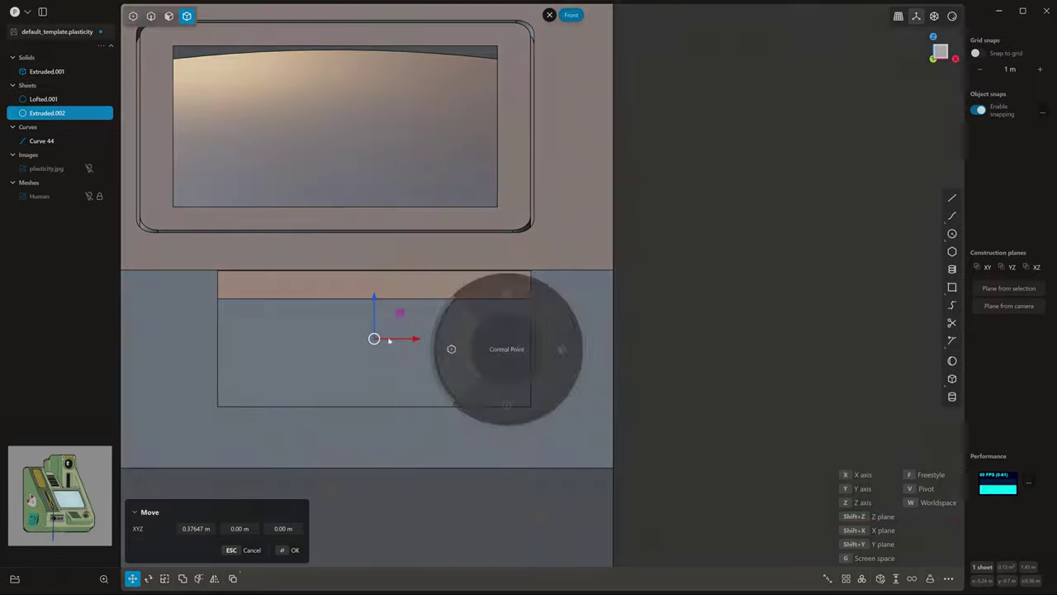
key("2")
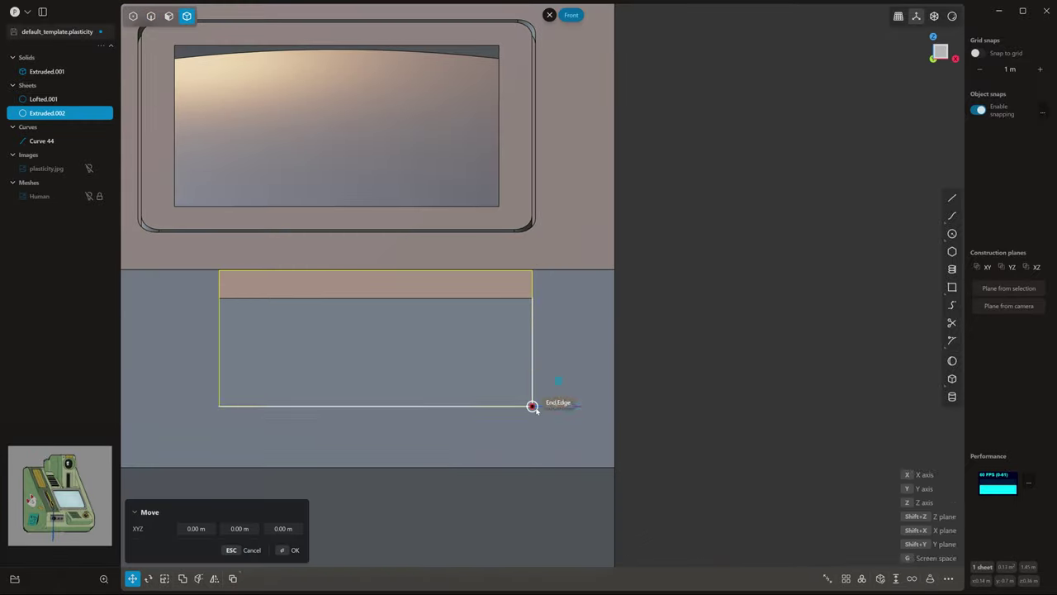
left_click(561, 407)
middle_click_drag(485, 349, 502, 307)
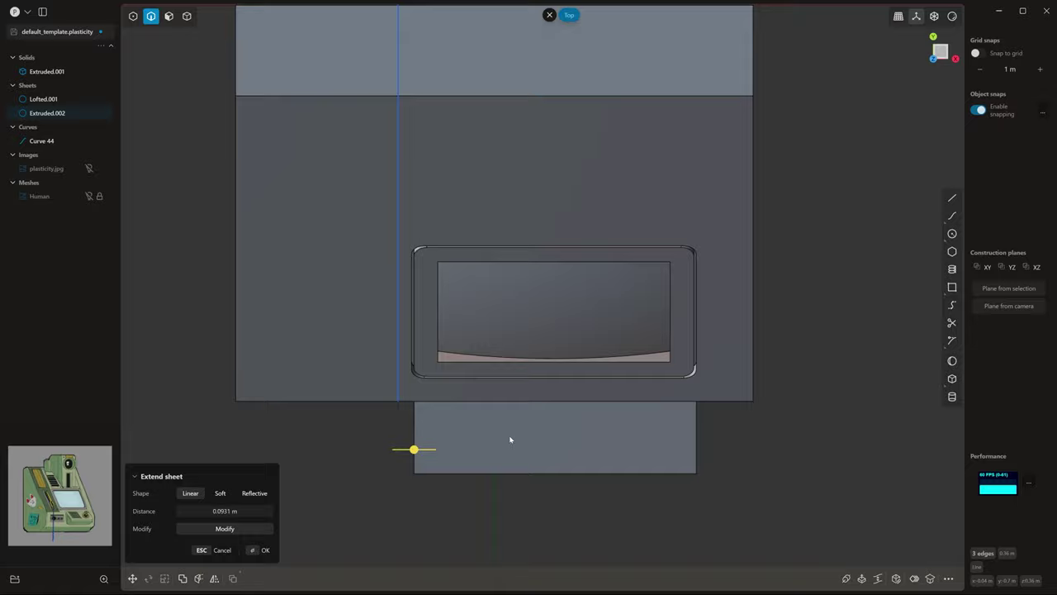
mouse_move(509, 437)
middle_mouse_down()
mouse_move(552, 361)
mouse_move(576, 370)
middle_mouse_up()
key("Escape")
Add a closing line and loft the profiles into a closed printer box
left_click(520, 308)
key("e")
mouse_move(520, 307)
middle_mouse_down()
mouse_move(529, 371)
mouse_move(553, 416)
mouse_move(525, 386)
middle_mouse_up()
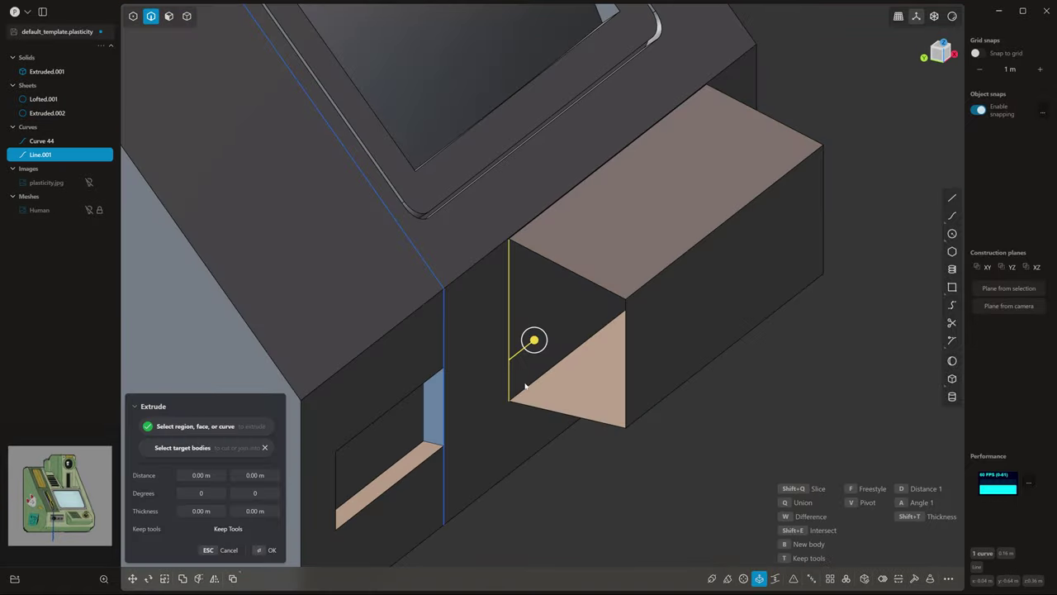
key("Return")
mouse_move(602, 349)
middle_mouse_down()
mouse_move(598, 295)
mouse_move(583, 378)
middle_mouse_up()
Isolate the printer box, extend its open edges, then show the whole model again
key("4")
left_click(497, 334)
left_click(708, 316, "shift")
mouse_move(497, 333)
middle_mouse_down()
mouse_move(707, 316)
mouse_move(630, 292)
middle_mouse_up()
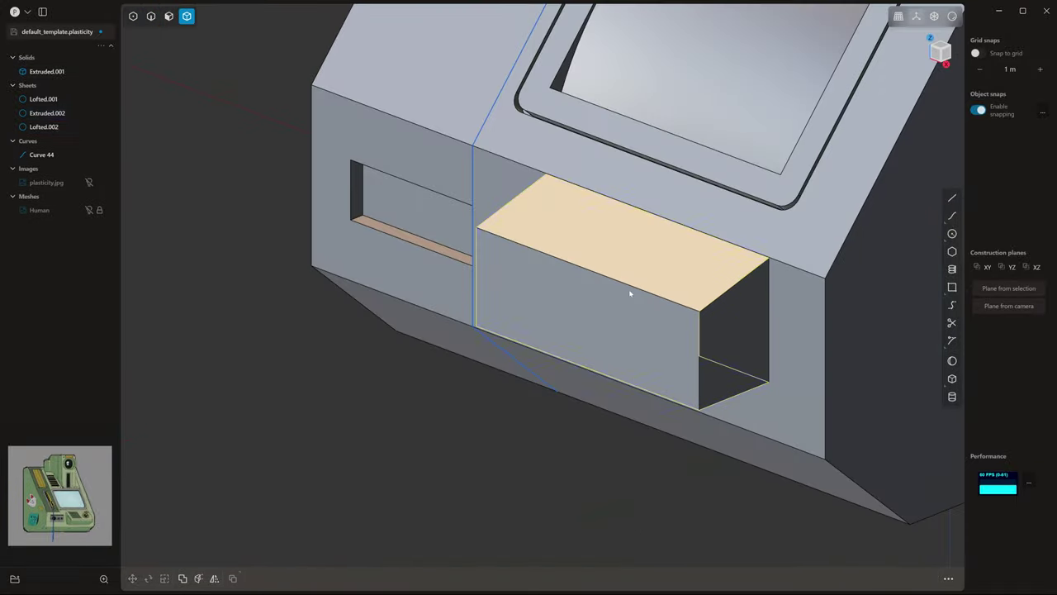
key("slash")
key("2")
key("e")
key("slash")
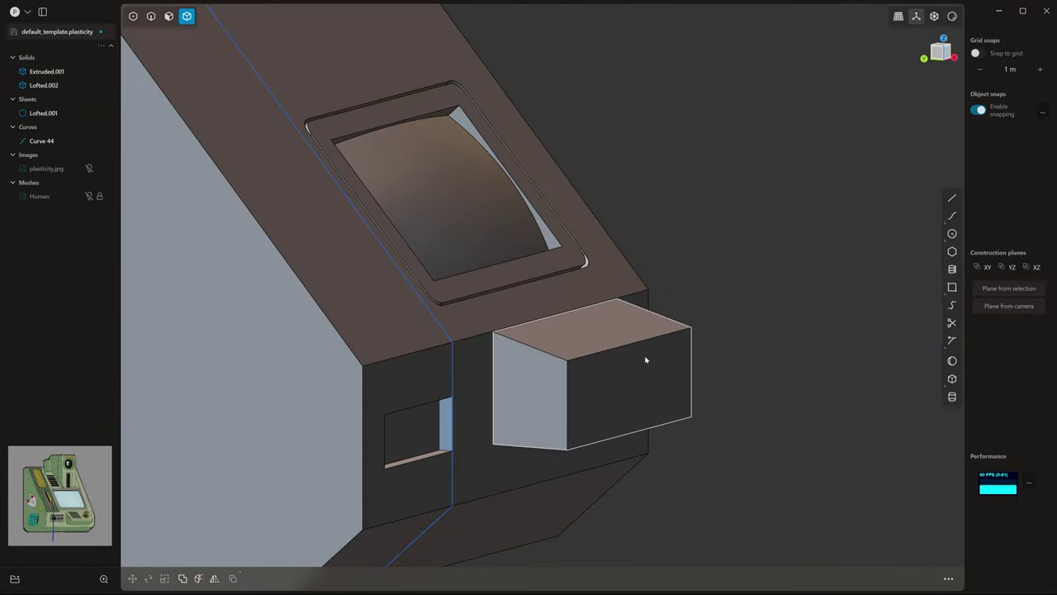
middle_click_drag(644, 358, 476, 356)
Fillet the printer box's front edge
key("2")
left_click(553, 345)
key("f")
mouse_move(553, 345)
middle_mouse_down()
mouse_move(661, 370)
mouse_move(673, 394)
mouse_move(551, 496)
mouse_move(632, 338)
middle_mouse_up()
key("Return")
scroll(648, 374, "down", 3)
mouse_move(648, 374)
middle_mouse_down()
mouse_move(719, 402)
mouse_move(782, 380)
mouse_move(431, 430)
mouse_move(525, 389)
middle_mouse_up()
Select the card slot's edges and begin filleting them
key("Escape")
left_click(430, 430)
key("f")
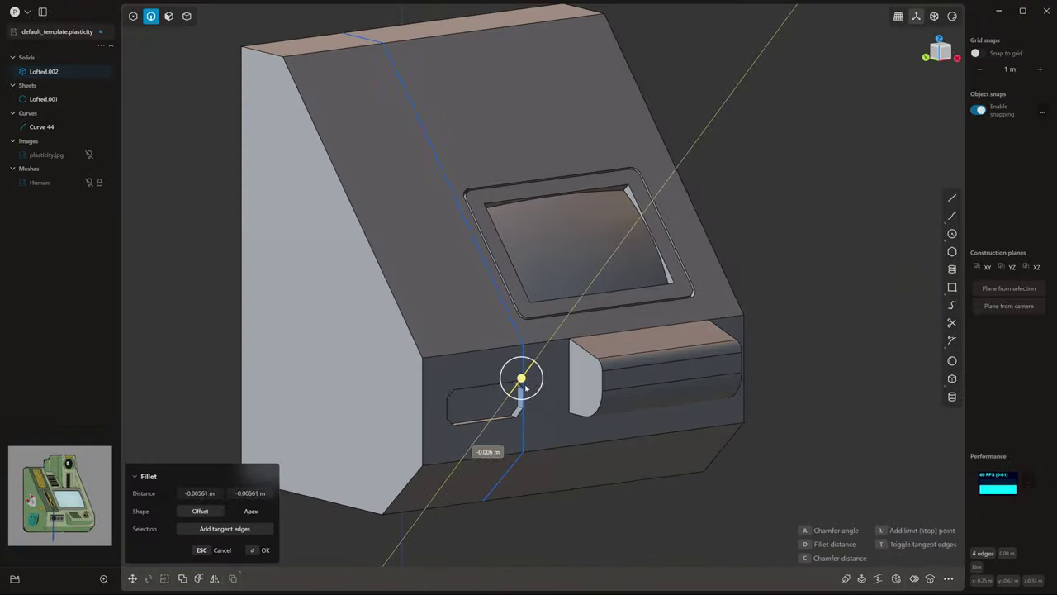
key("KP_3")
mouse_move(429, 405)
middle_mouse_down("shift")
mouse_move(588, 378)
mouse_move(519, 347)
middle_mouse_up("shift")
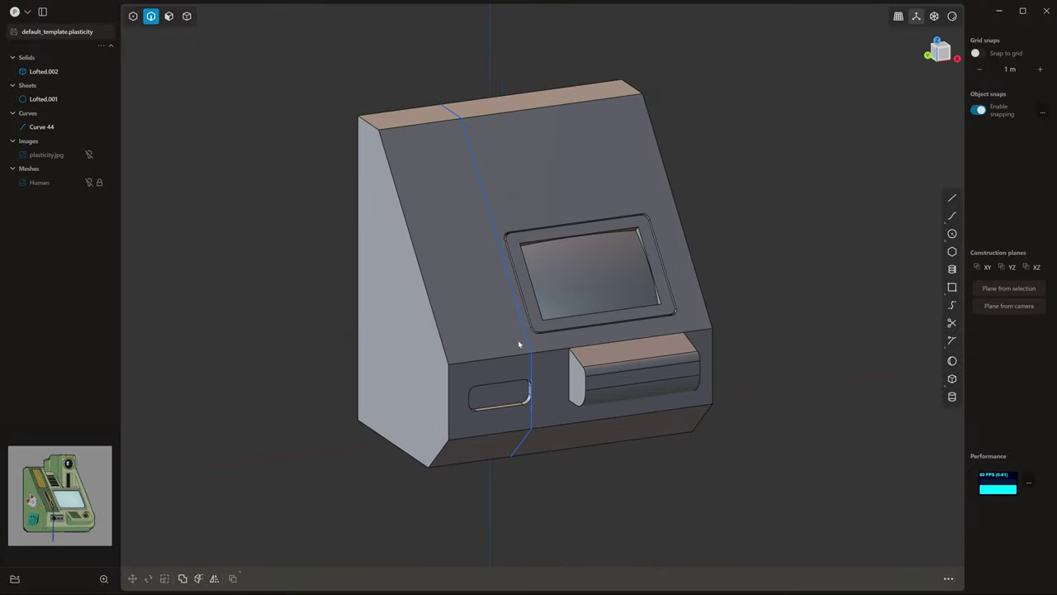
Cancel the slot fillet and delete the old card slot's faces
left_click(503, 395)
key("f")
mouse_move(503, 395)
middle_mouse_down()
mouse_move(461, 403)
mouse_move(522, 242)
middle_mouse_up()
right_click(519, 359)
key("Escape")
mouse_move(518, 359)
middle_mouse_down()
mouse_move(559, 399)
mouse_move(519, 425)
mouse_move(534, 394)
mouse_move(633, 361)
middle_mouse_up()
key("3")
left_click(582, 378)
key("Delete")
key("2")
Draw a rectangle on the lower front panel and extrude it into a block
key("r")
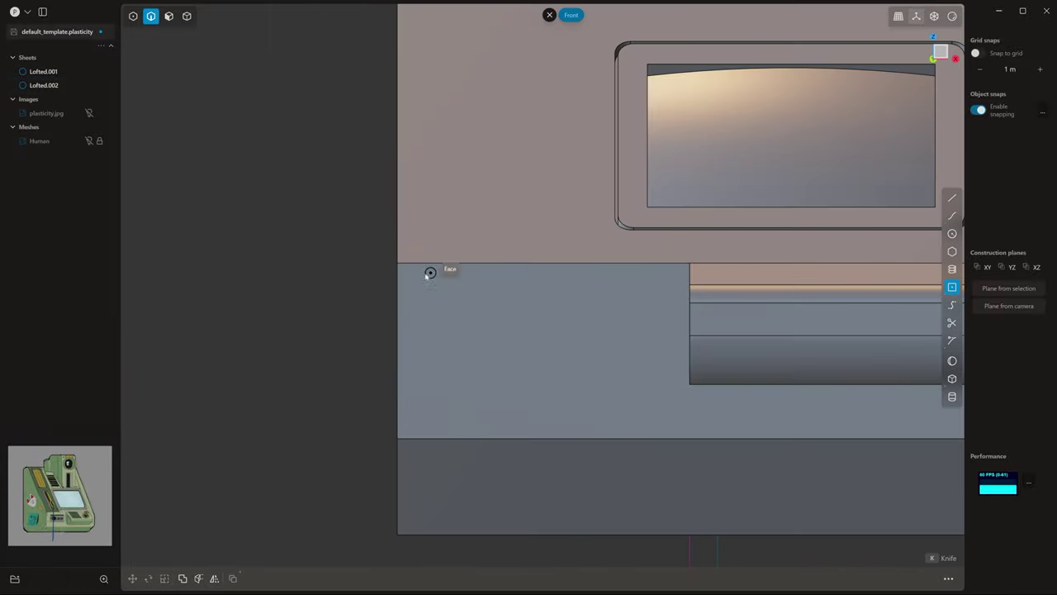
key("3")
middle_click_drag(546, 364, 716, 421, "shift")
key("k")
left_click(546, 325)
left_click(397, 302)
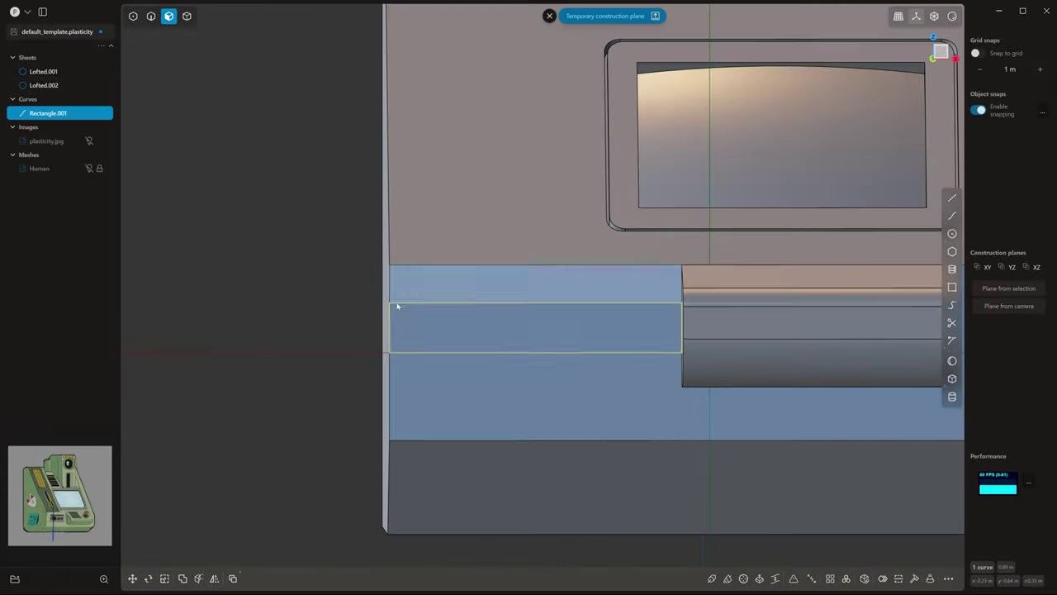
middle_click_drag(396, 302, 570, 342)
key("e")
left_click(569, 342)
left_click(483, 328)
Draw another rectangle, extrude it into the panel, and Boolean-difference it from the kiosk body
key("e")
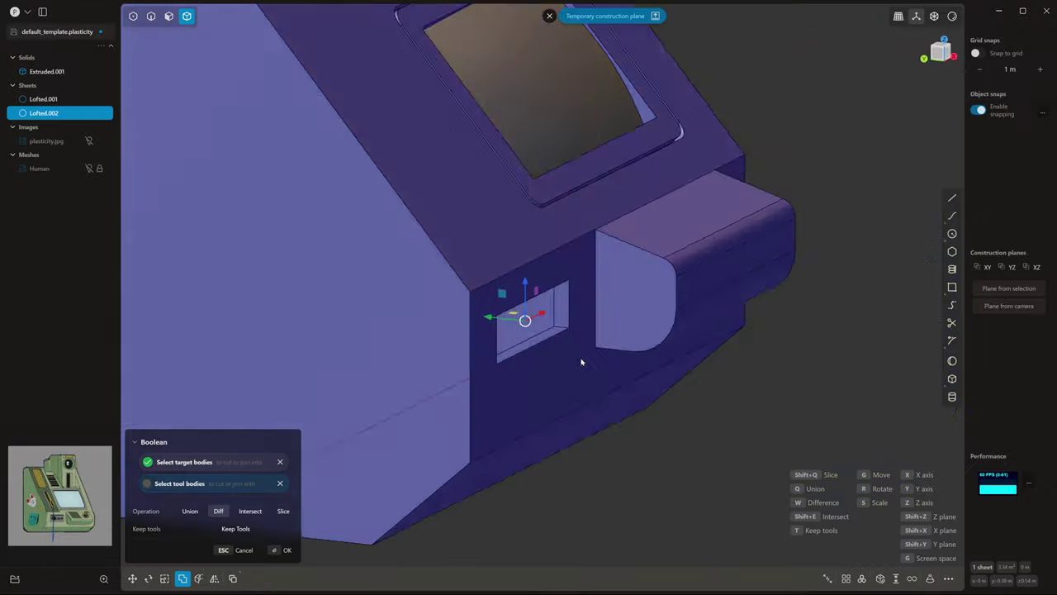
left_click(578, 358)
mouse_move(541, 316)
middle_mouse_down()
mouse_move(686, 400)
mouse_move(602, 288)
middle_mouse_up()
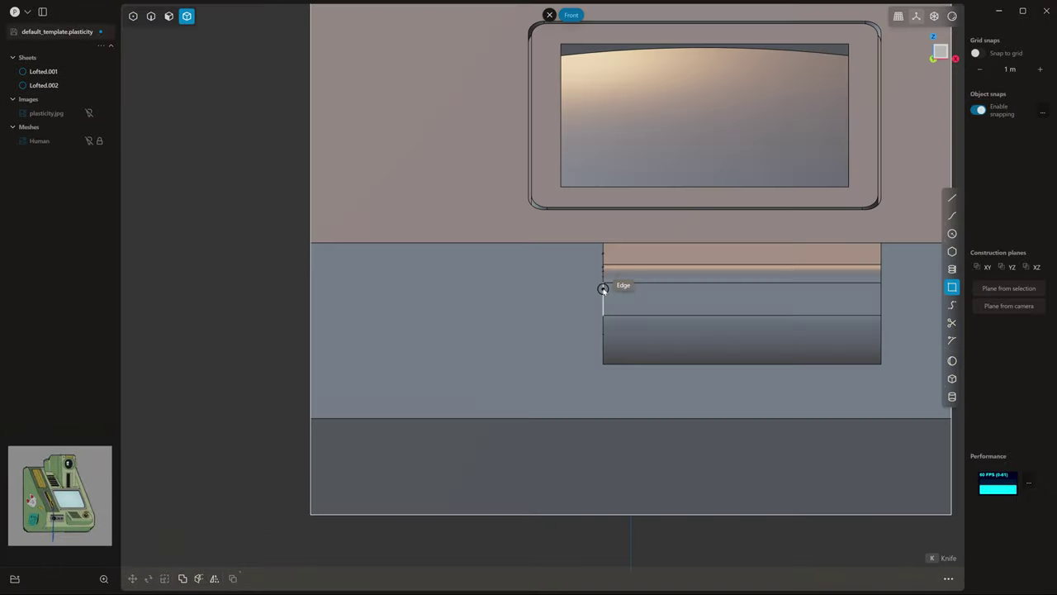
left_click(389, 281)
left_click(449, 307)
key("e")
middle_click_drag(306, 259, 303, 255)
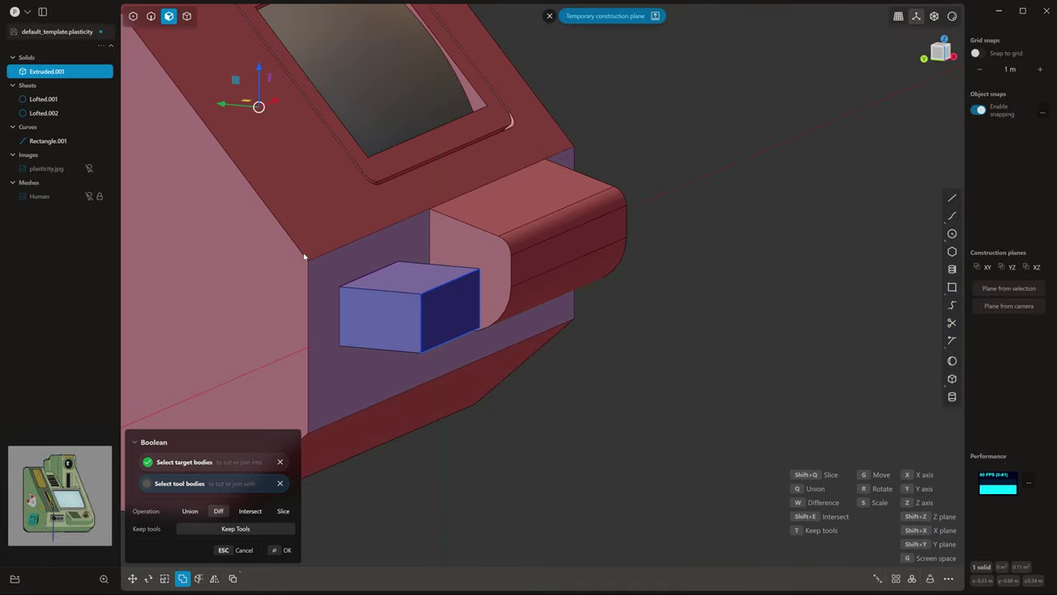
key("Return")
Fillet the new recess's inner corner edges
mouse_move(385, 295)
middle_mouse_down()
mouse_move(358, 323)
mouse_move(513, 259)
mouse_move(685, 337)
middle_mouse_up()
key("e")
left_click(470, 323)
scroll(684, 337, "up", 5)
left_click(461, 376)
key("f")
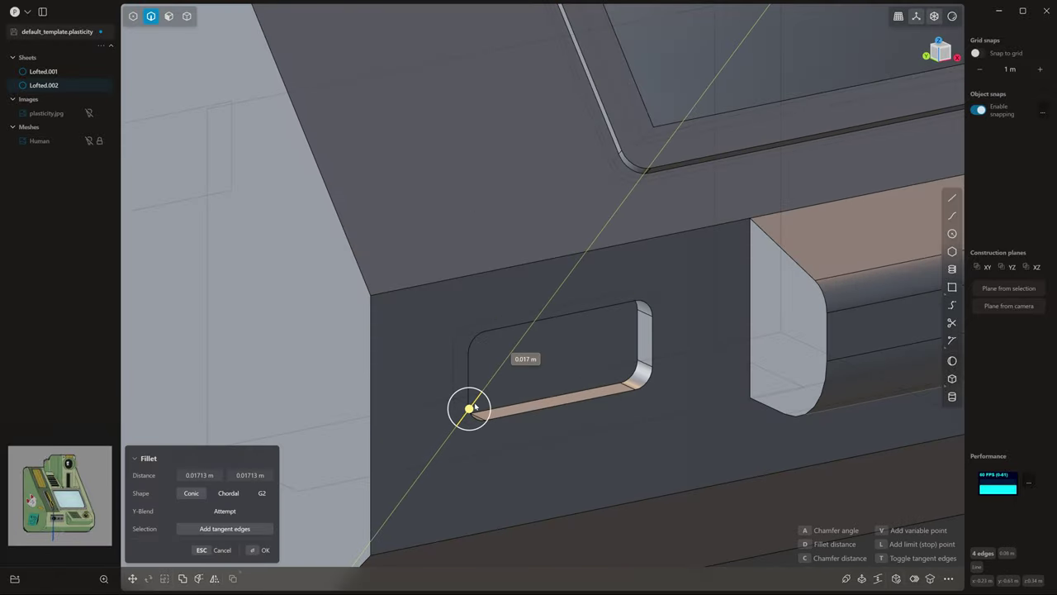
key("Return")
Draw a circle inside the recess and extrude it into a cylindrical ring
scroll(586, 380, "up", 4)
key("c")
left_click(508, 349)
left_click(537, 349)
key("e")
middle_click_drag(537, 348, 534, 347)
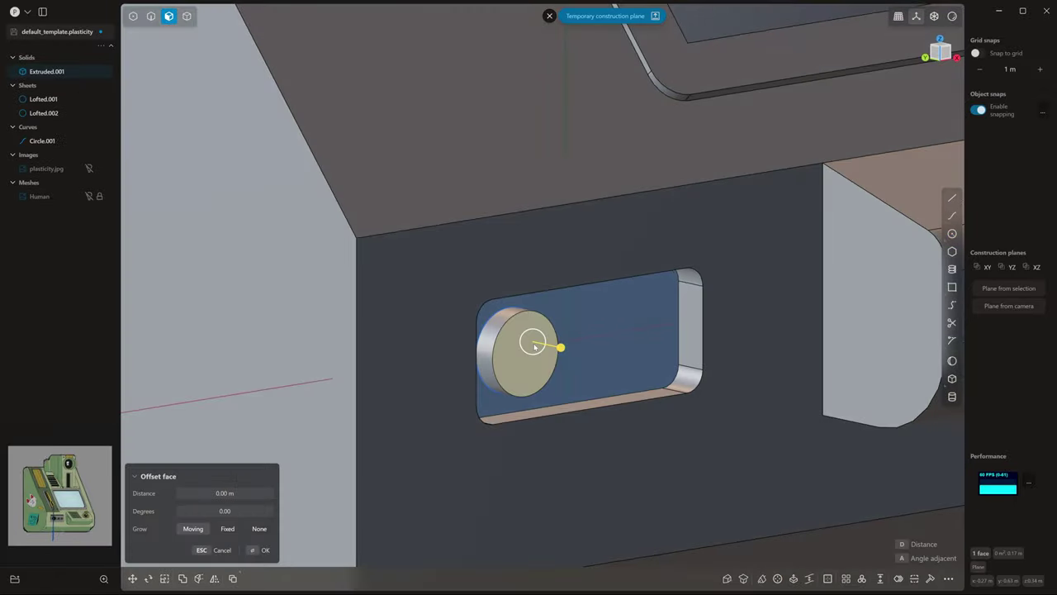
left_click(551, 359)
key("KP_1")
Extrude a small circle into a button and start moving it into position
key("l")
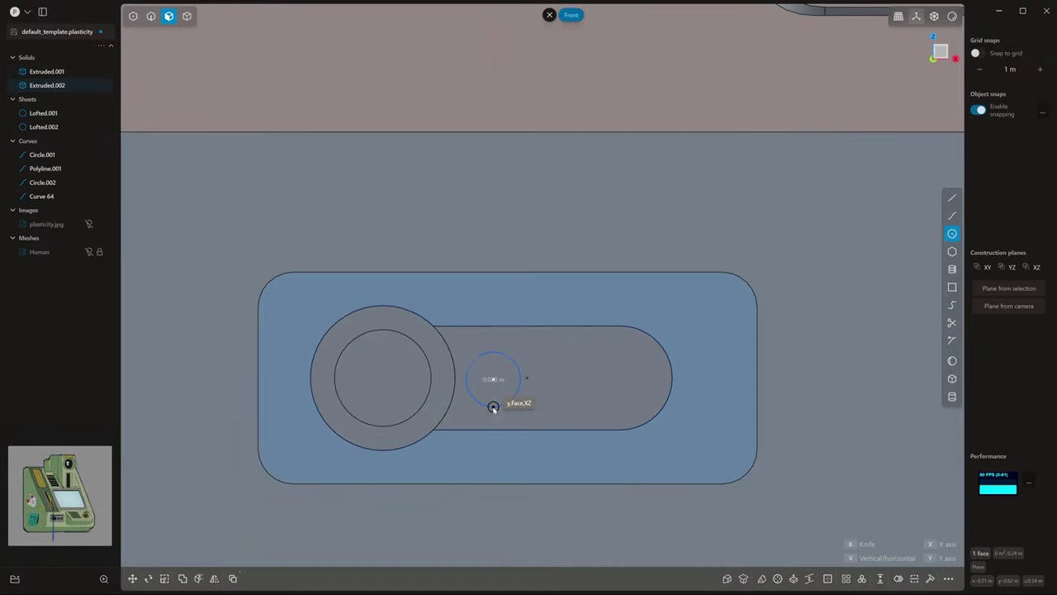
left_click(493, 405)
key("e")
middle_click_drag(493, 405, 551, 403)
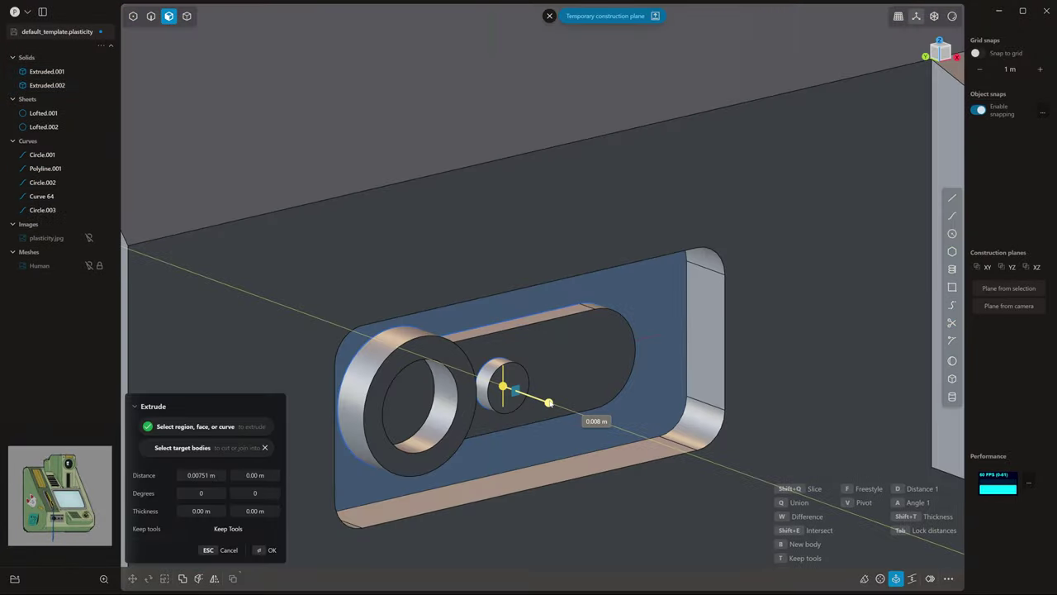
left_click(519, 395)
key("KP_1")
key("g")
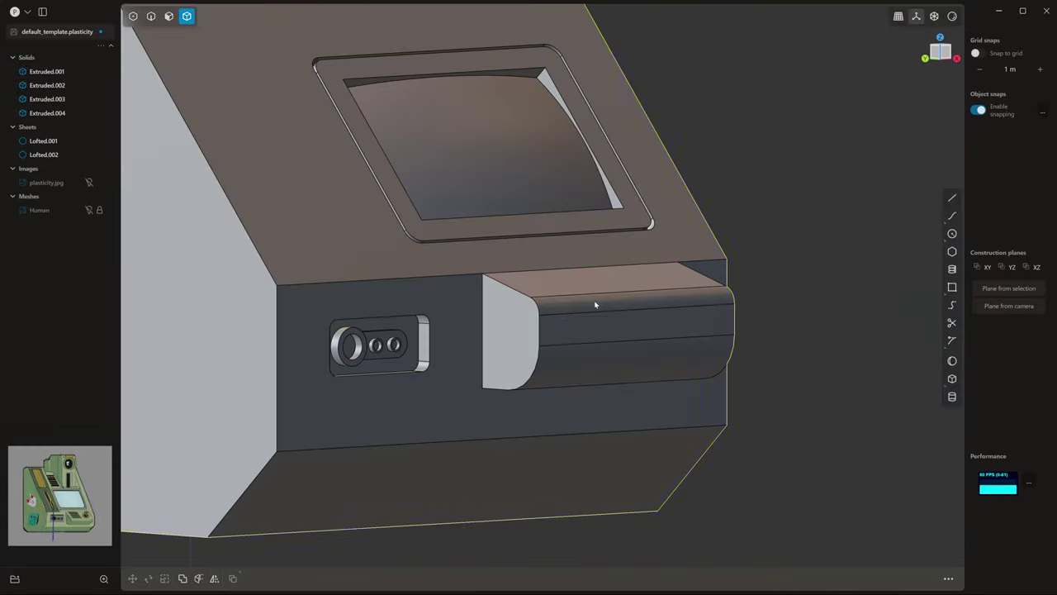
Place the second button, then draw a rectangle on the ledge face and imprint it
scroll(595, 303, "up", 5)
left_click(569, 394)
key("Escape")
key("r")
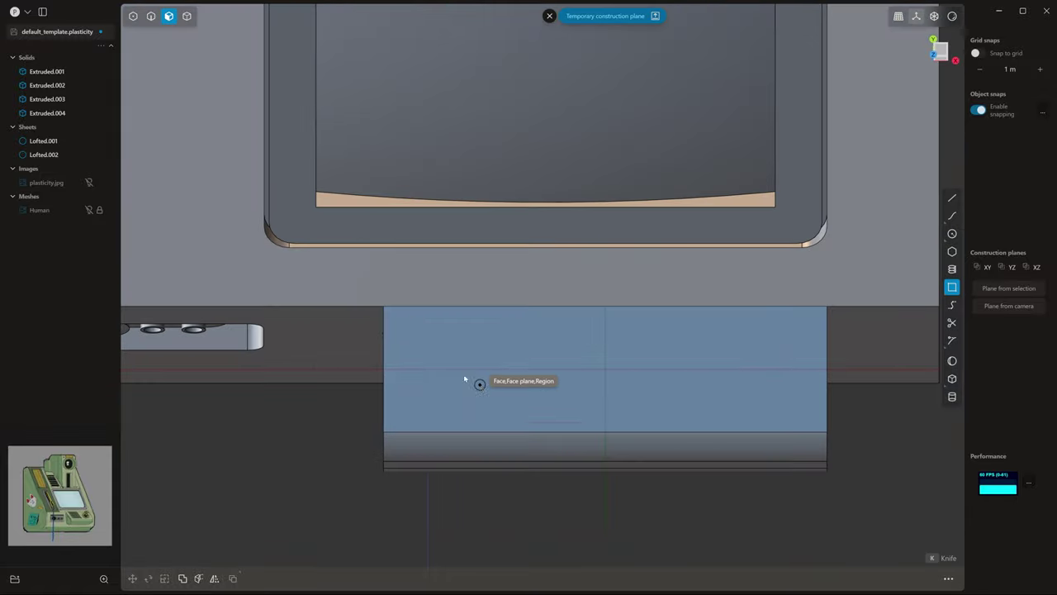
left_click_drag(409, 329, 572, 408)
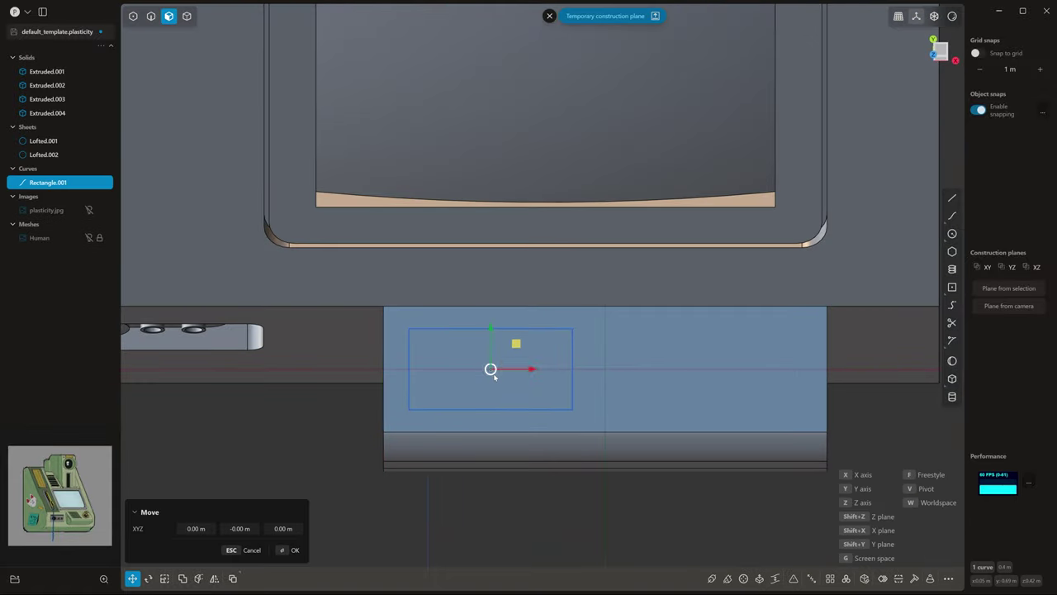
middle_click_drag(491, 369, 651, 371)
key("i")
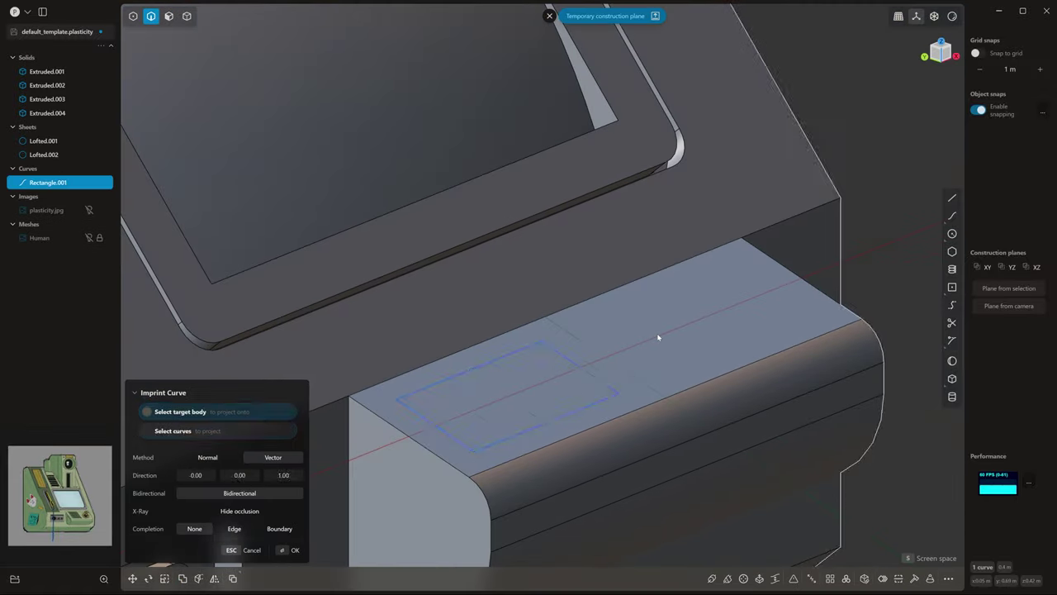
Offset the imprinted face into a shallow recess and extrude a small key in its corner
left_click(518, 415)
key("o")
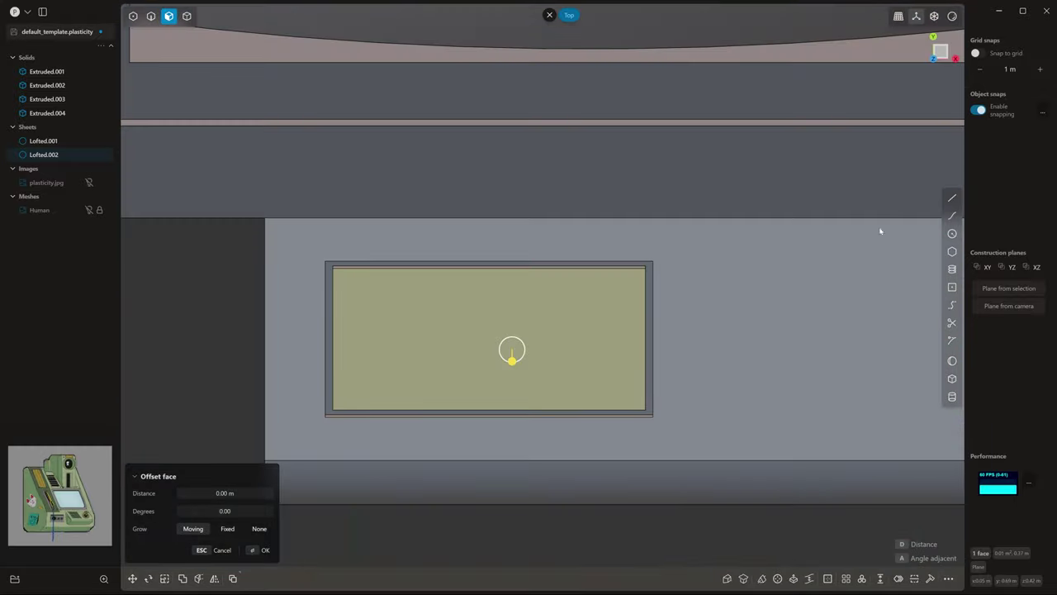
key("Escape")
left_click_drag(350, 287, 394, 347)
left_click(385, 250)
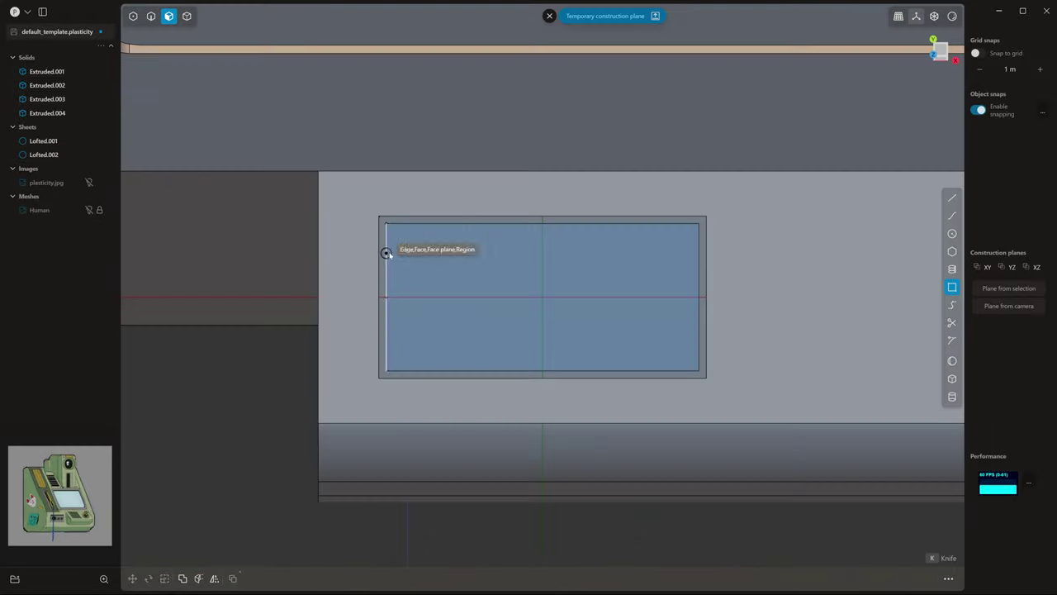
key("e")
middle_click_drag(385, 250, 421, 220)
Fillet the key's edges and array it into rows of keys across the recess
key("f")
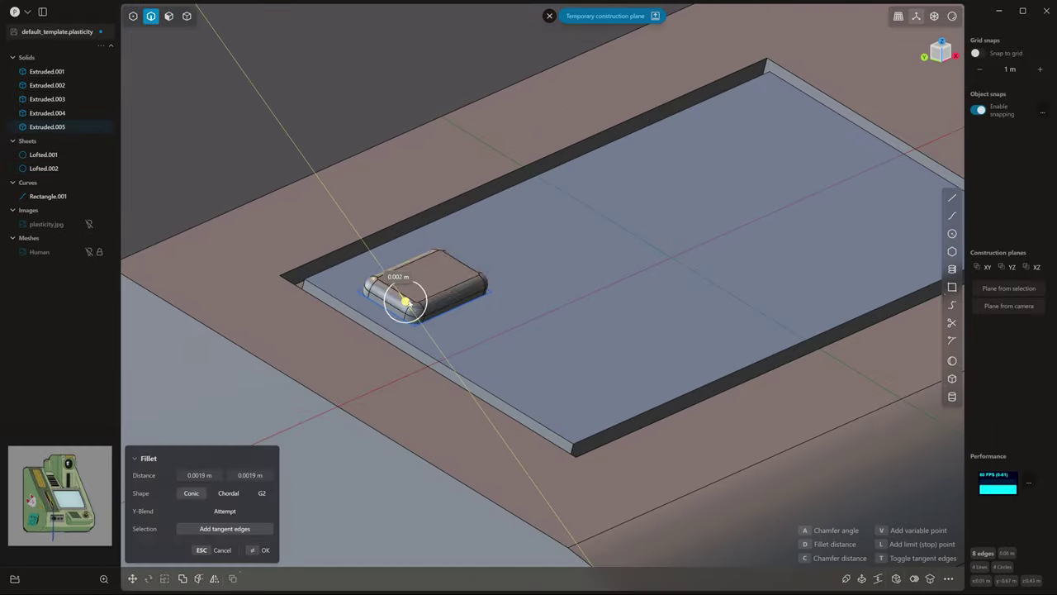
key("Return")
key("7")
scroll(616, 334, "down", 4, "shift")
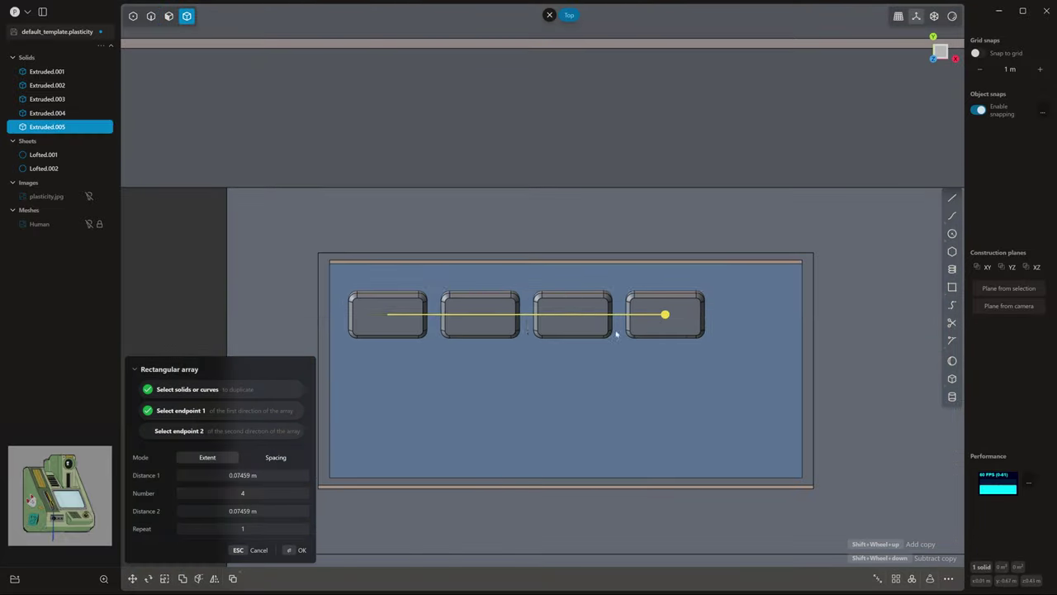
left_click(525, 453)
middle_click_drag(518, 444, 576, 81)
key("7")
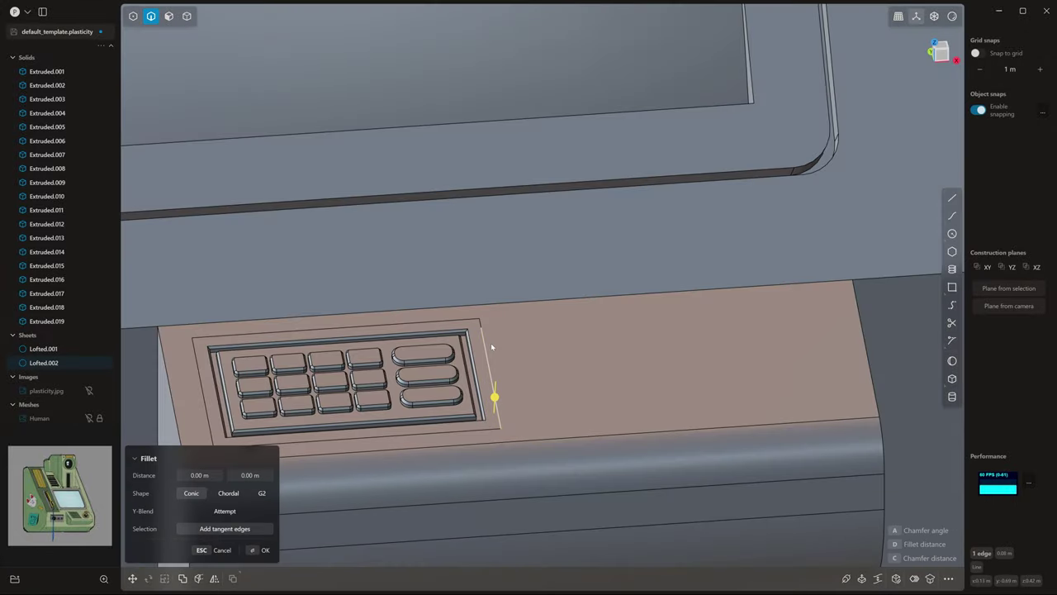
key("slash")
Draw a rectangle and end circle beside the keypad and trim them into a slot
left_click(814, 217)
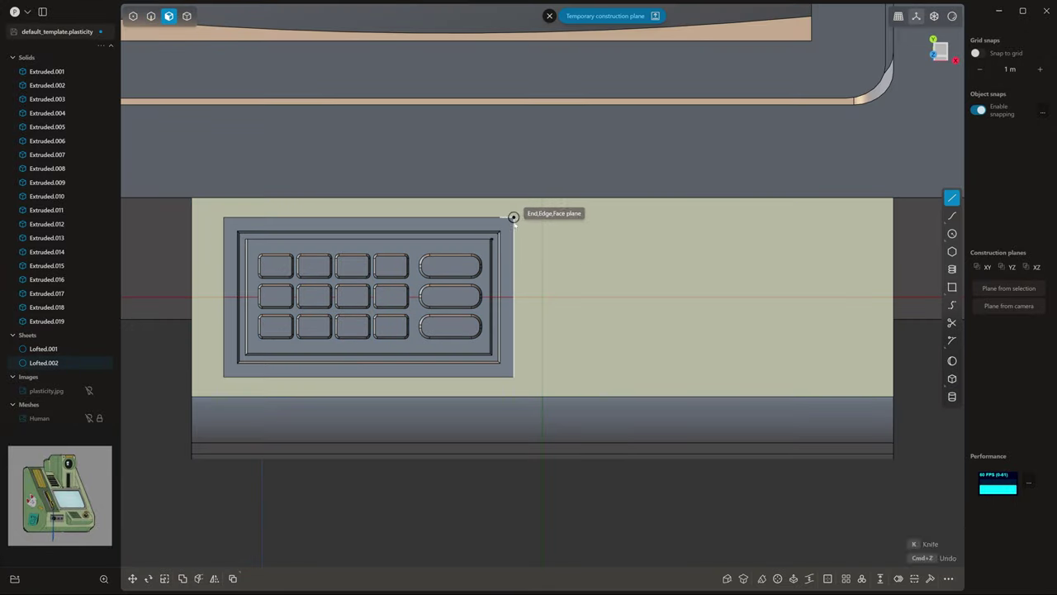
left_click(815, 378)
left_click(512, 378)
left_click(513, 218)
middle_click_drag(512, 218, 624, 329)
key("slash")
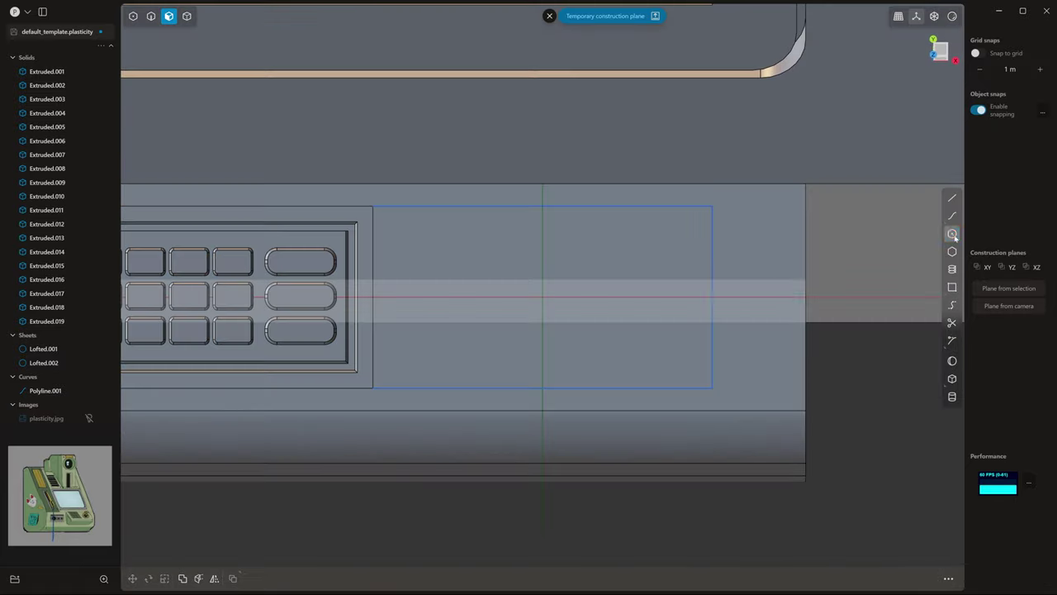
left_click(712, 297)
left_click(682, 367)
mouse_move(682, 367)
middle_mouse_down()
mouse_move(486, 295)
mouse_move(491, 321)
mouse_move(470, 246)
mouse_move(440, 223)
mouse_move(600, 273)
mouse_move(527, 348)
middle_mouse_up()
Add a smaller circle inside the slot and offset its face down into a recessed dish
key("3")
left_click(618, 303)
key("o")
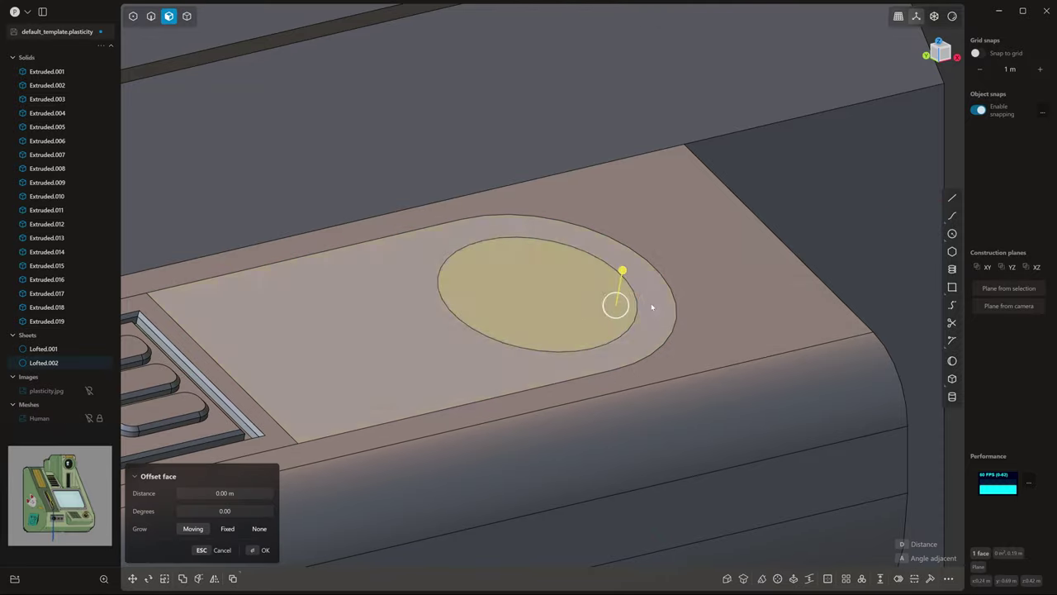
mouse_move(619, 302)
middle_mouse_down()
mouse_move(436, 248)
mouse_move(502, 236)
middle_mouse_up()
key("2")
left_click(550, 207)
Fillet the dish rim into a smooth bowl, then try and cancel a 0.004 m ring-face offset
key("f")
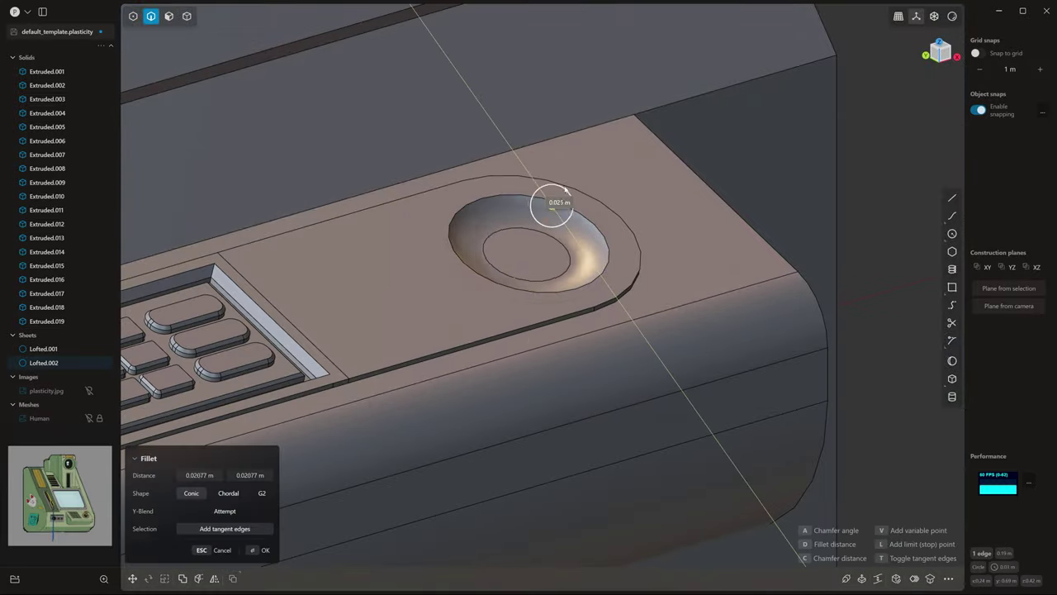
middle_click_drag(550, 207, 586, 291)
key("3")
left_click(678, 236)
key("o")
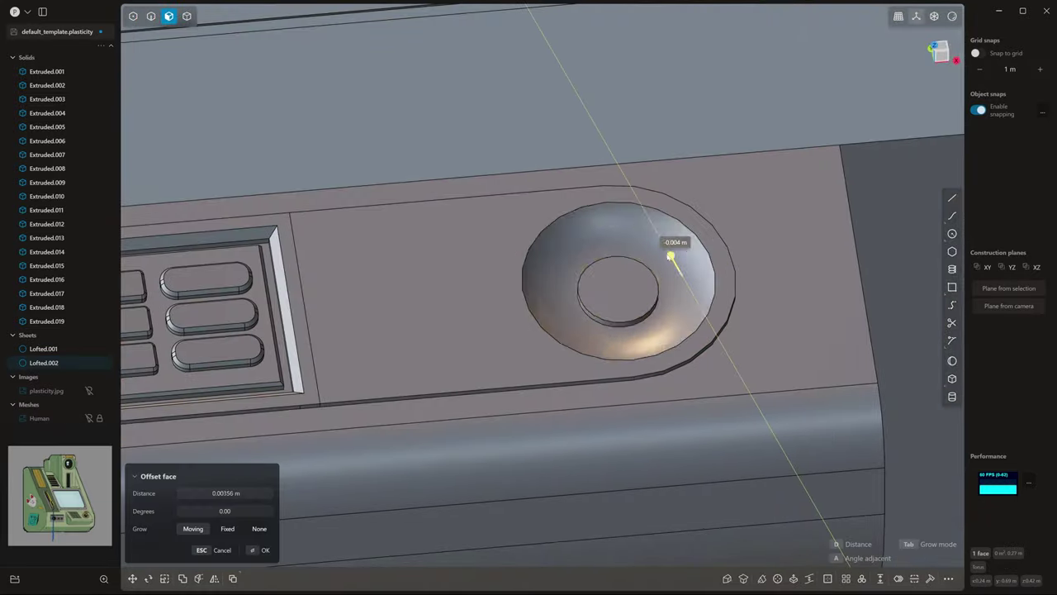
middle_click_drag(677, 236, 744, 383)
key("Escape")
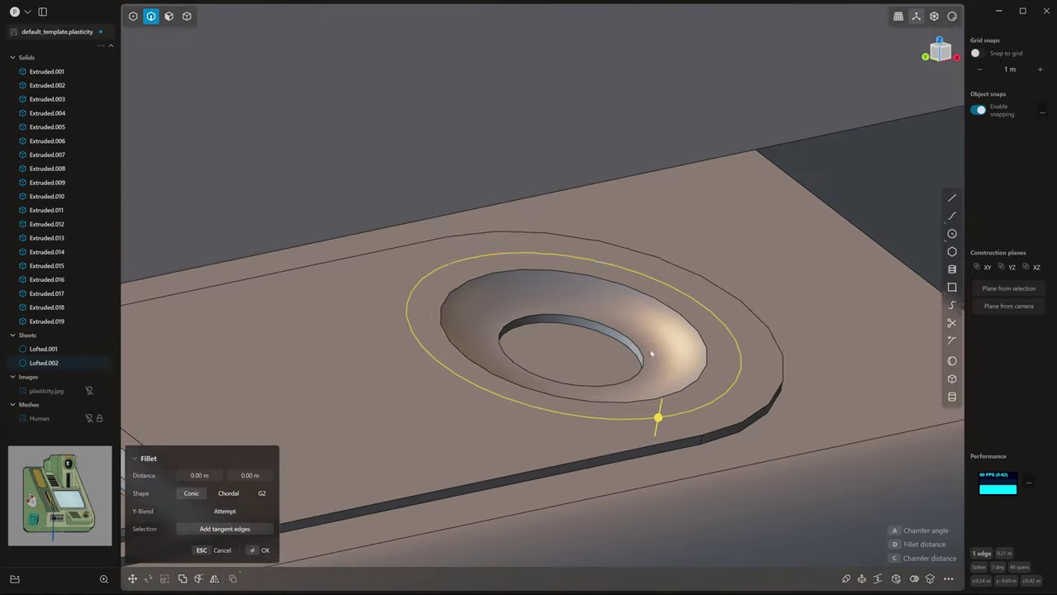
Extract the dish rim as a circle, scale it and loft a surface to the rim
left_click(659, 415)
key("s")
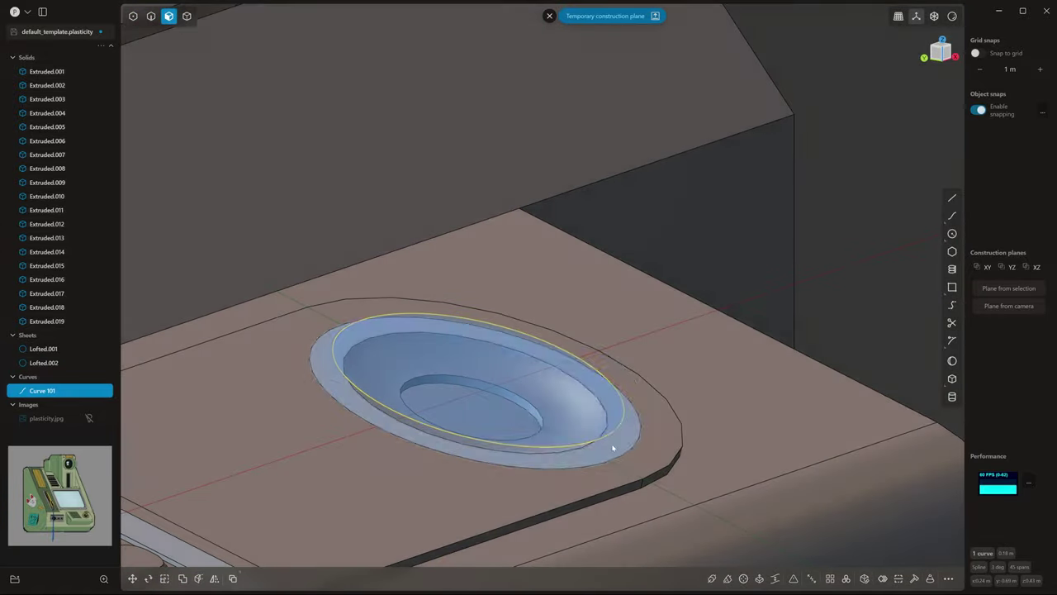
key("2")
left_click(612, 448, "shift")
key("shift+l")
middle_click_drag(570, 442, 578, 413)
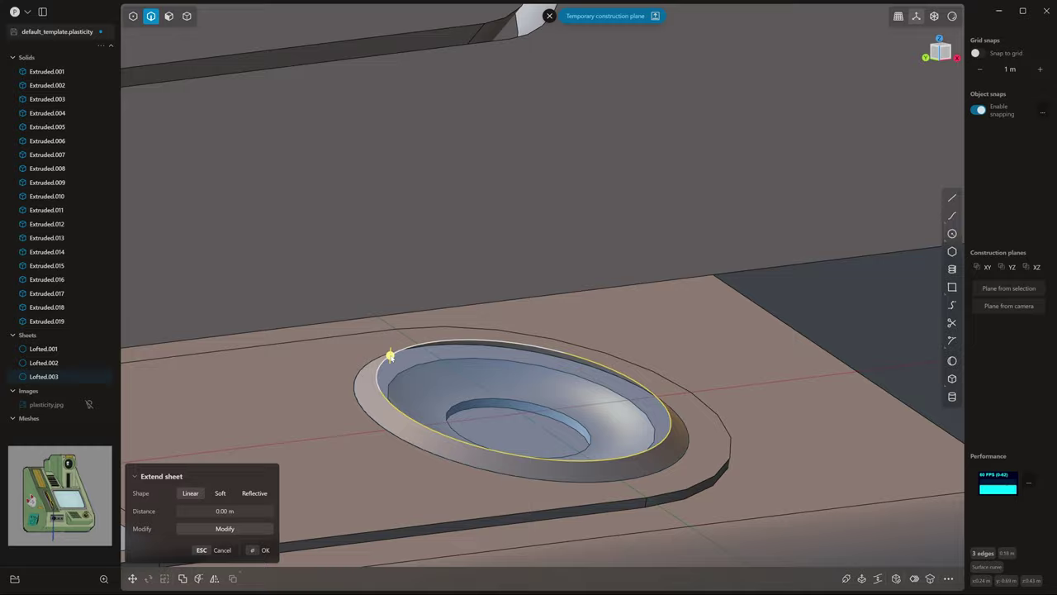
key("Return")
Delete the dish bottom face to cut a central hole and fillet its edge
key("3")
left_click(571, 391)
key("o")
key("Delete")
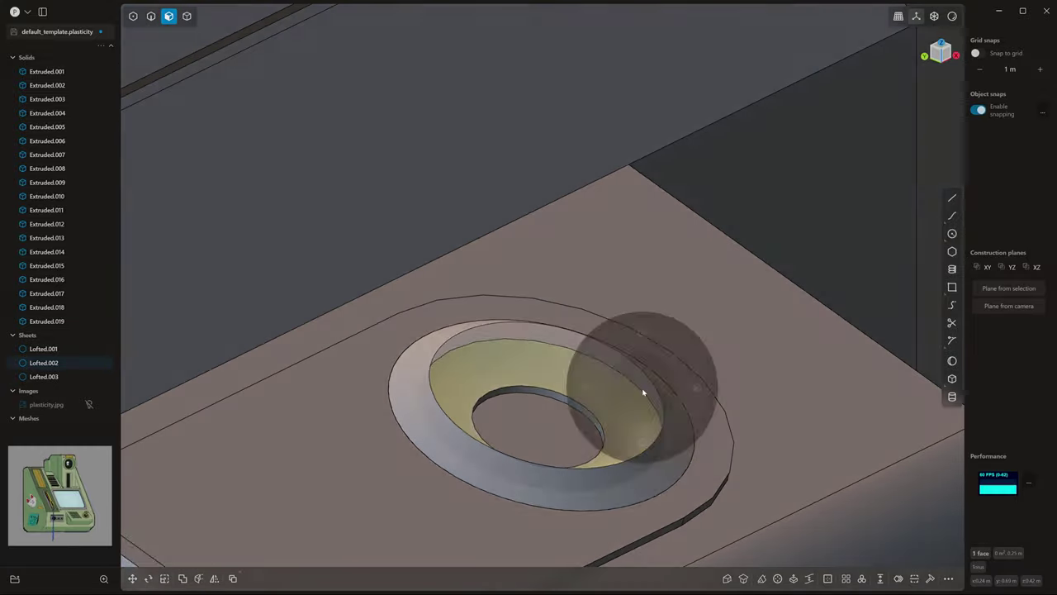
key("2")
left_click(601, 420)
key("f")
middle_click_drag(602, 419, 565, 368)
Cancel an offset on a dish face and fillet two of the dish's edges
key("3")
left_click(565, 368)
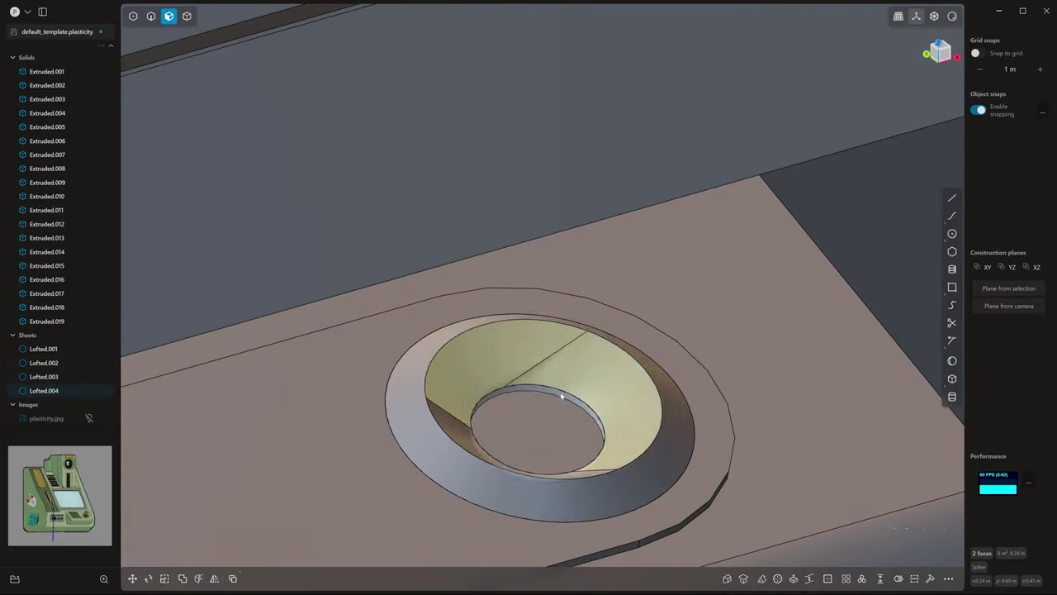
key("o")
key("Return")
left_click(415, 435, "shift")
key("f")
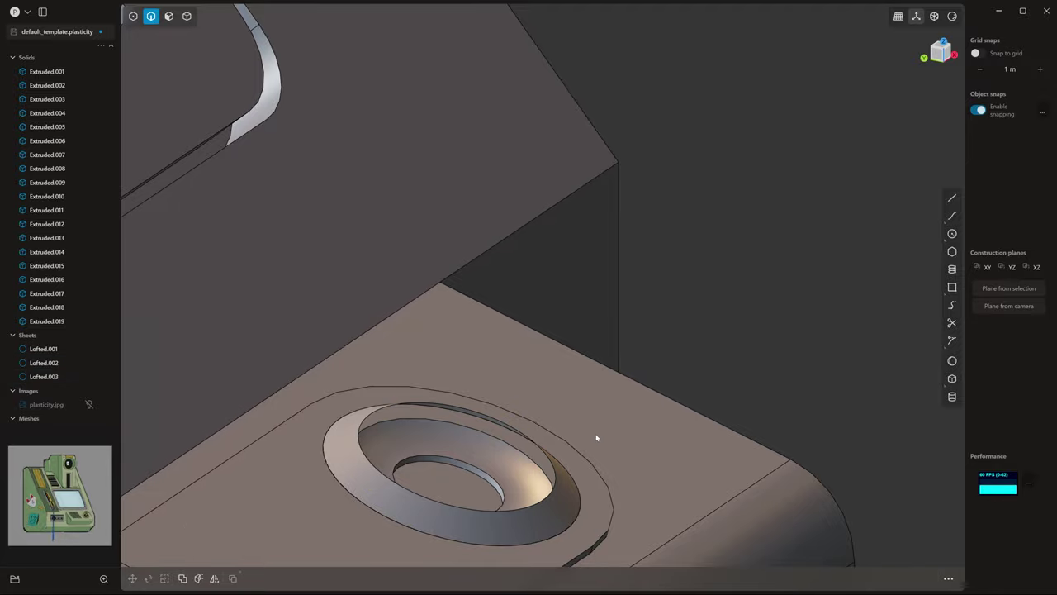
Offset the face around the dish after one cancelled attempt on the inner face
key("3")
left_click(596, 437)
key("o")
key("Escape")
left_click(605, 393)
key("o")
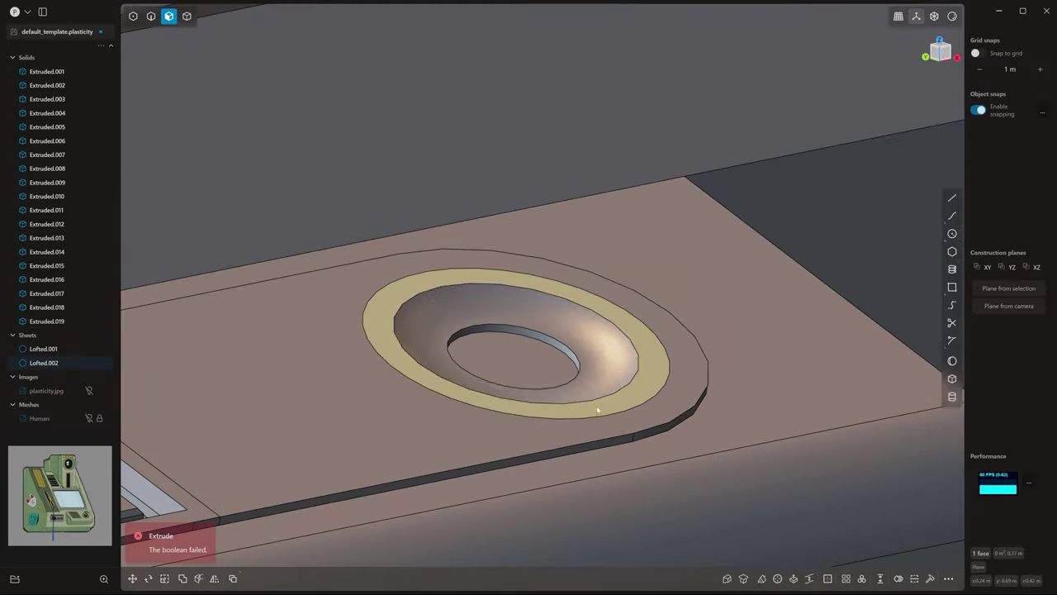
scroll(598, 410, "down", 5)
Fillet the dish's inner edge, then select the Lofted.002 sheet and frame it
key("2")
middle_click_drag(425, 427, 515, 453)
left_click(543, 432)
key("f")
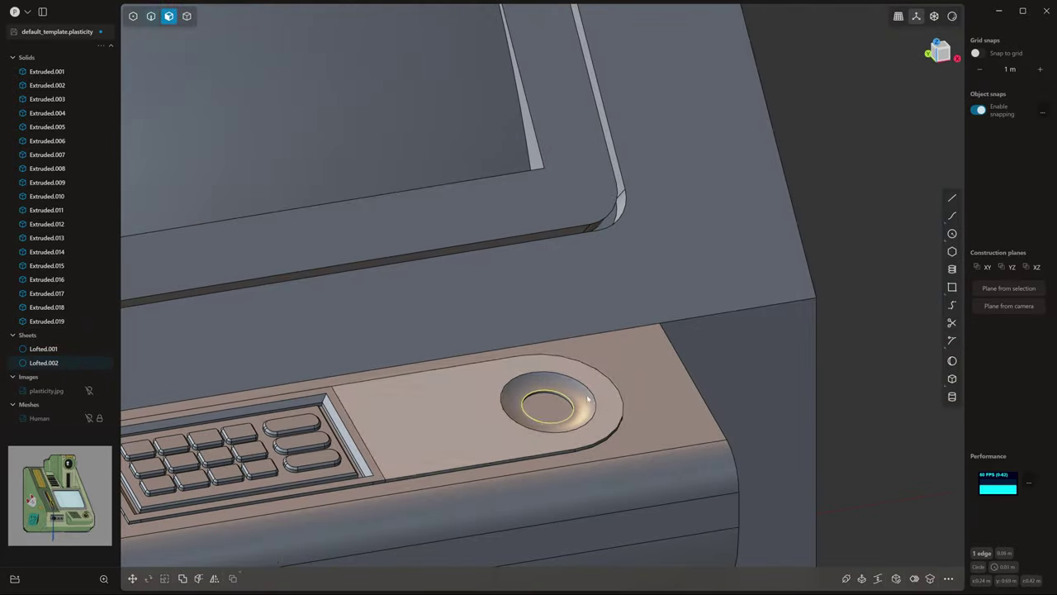
scroll(544, 431, "down", 5)
key("4")
left_click(528, 432)
key("/")
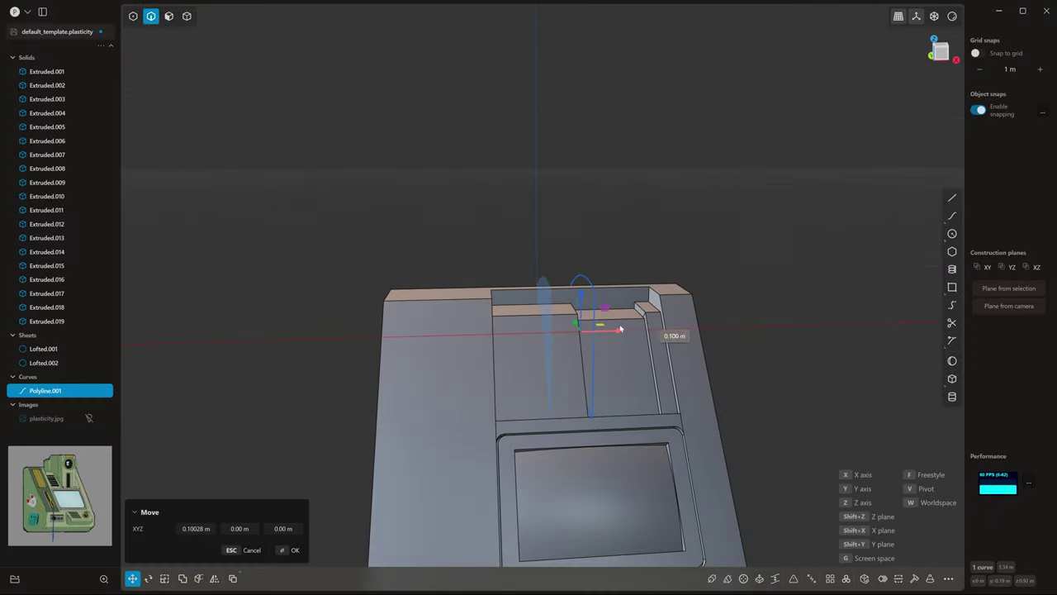
Place the curve and extrude it into a new arched solid
left_click(621, 329)
key("e")
left_click(616, 289)
middle_click_drag(616, 290, 705, 237)
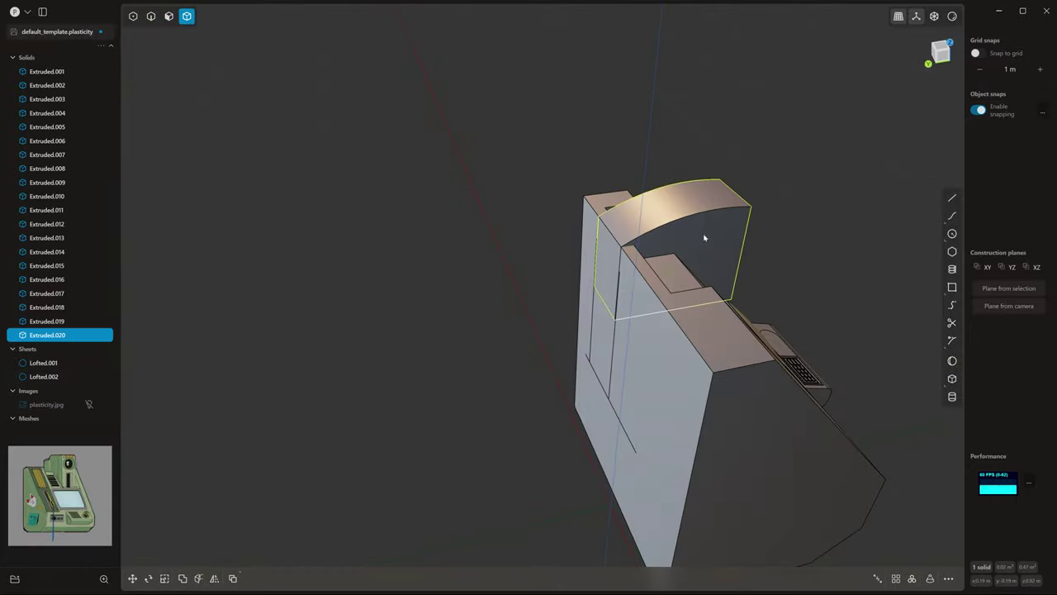
key("/")
key("KP_7")
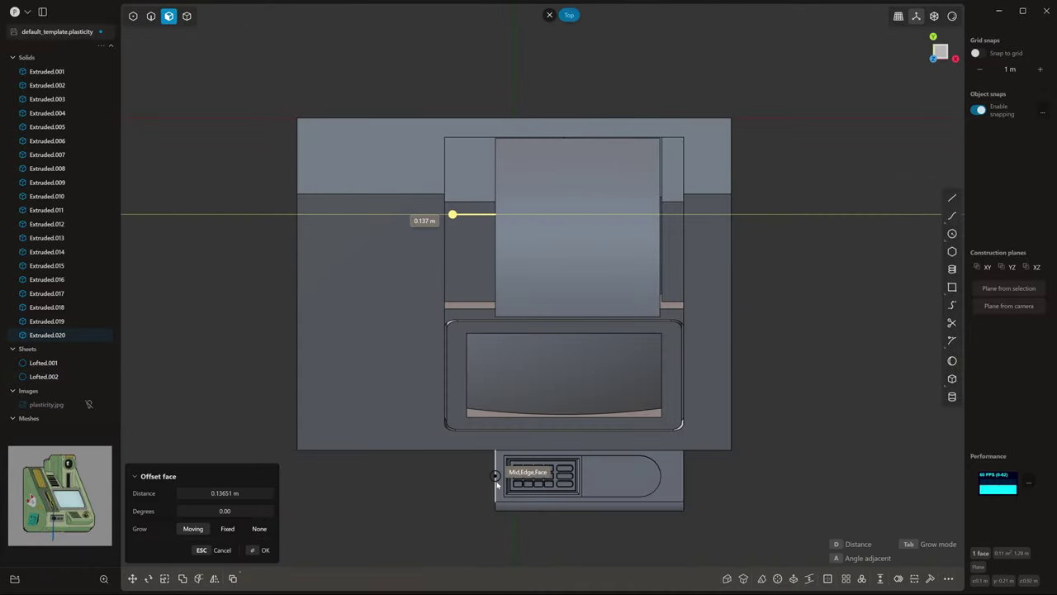
mouse_move(534, 467)
middle_mouse_down()
mouse_move(524, 276)
mouse_move(523, 306)
middle_mouse_up()
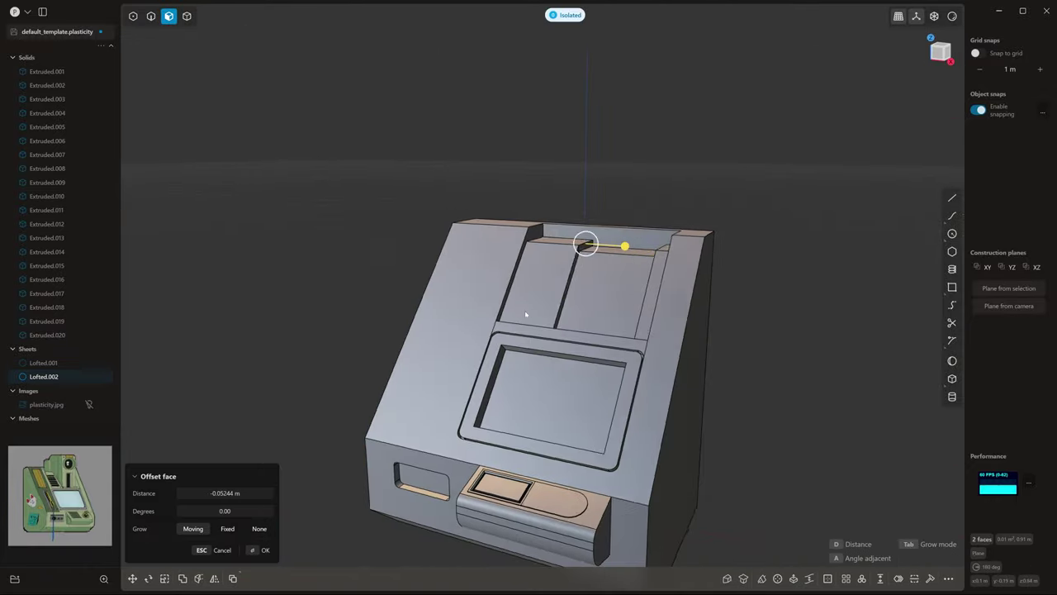
scroll(566, 283, "up", 5)
Isolate the arched solid Extruded.020 and view it from the left
key("Escape")
left_click(652, 290)
key("/")
key("ctrl+KP_3")
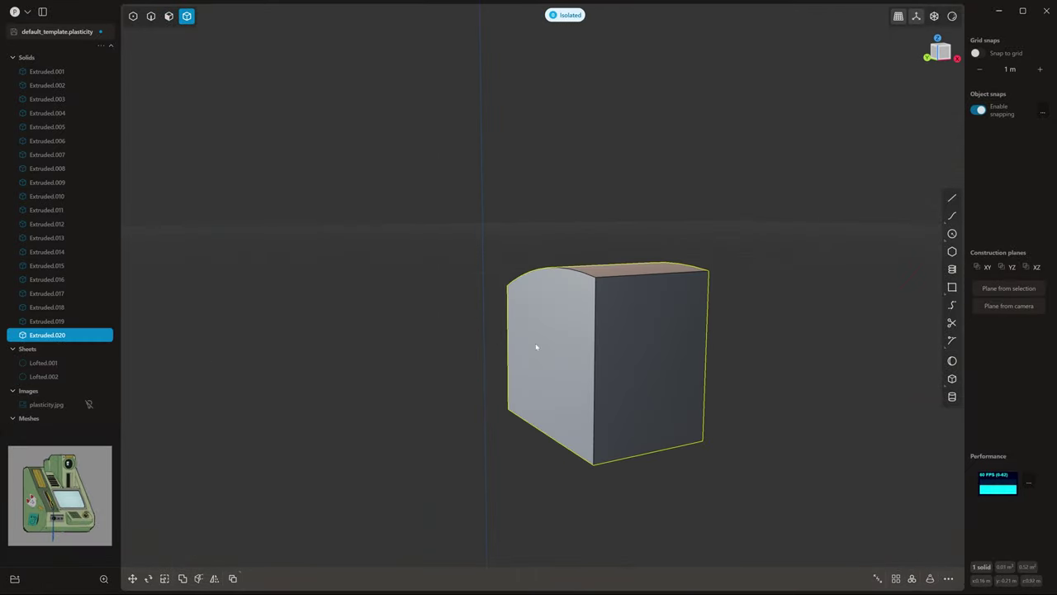
Close the side profile, extrude the printer box with rounded top corners, and scale it to fit
left_click(432, 453)
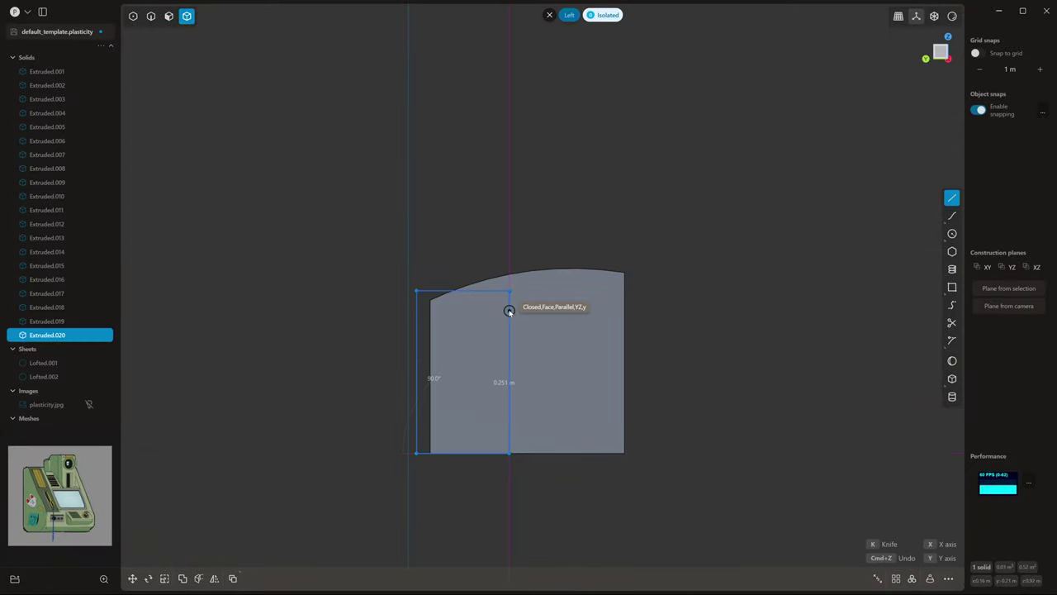
middle_click_drag(507, 307, 482, 357)
key("e")
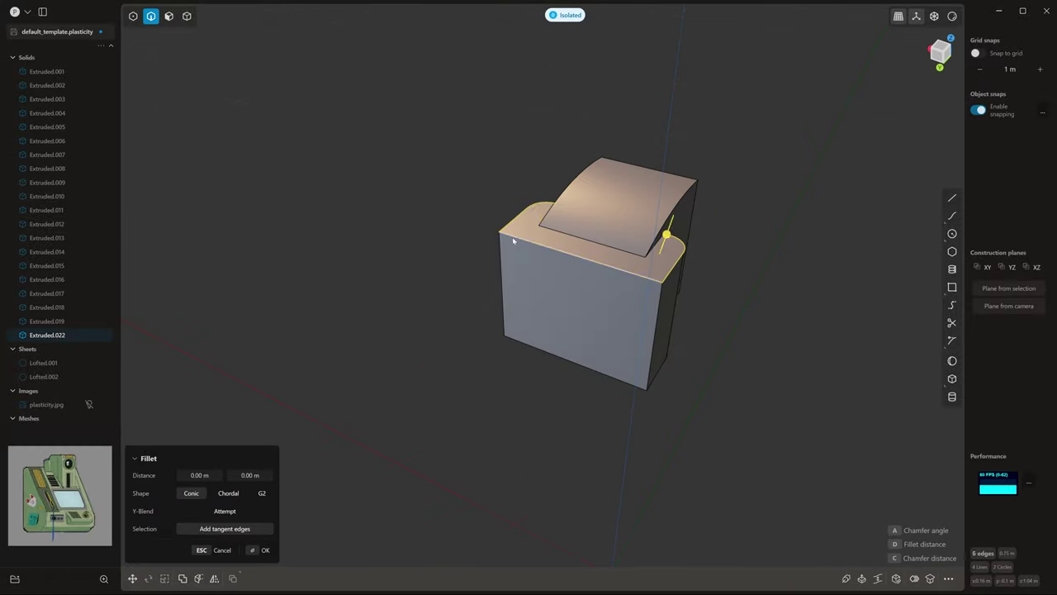
key("Return")
key("s")
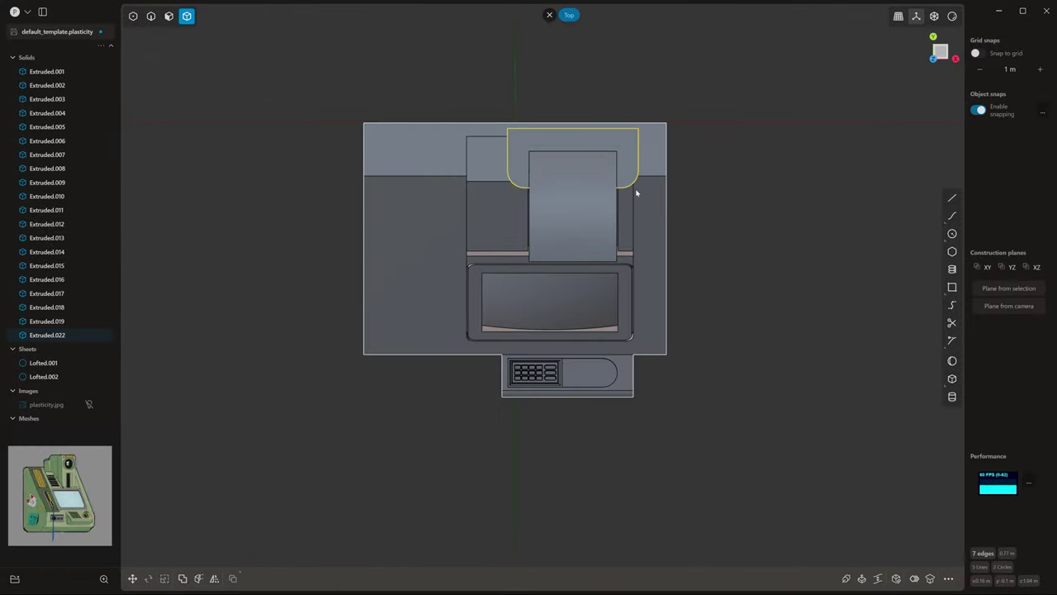
middle_click_drag(586, 187, 712, 160)
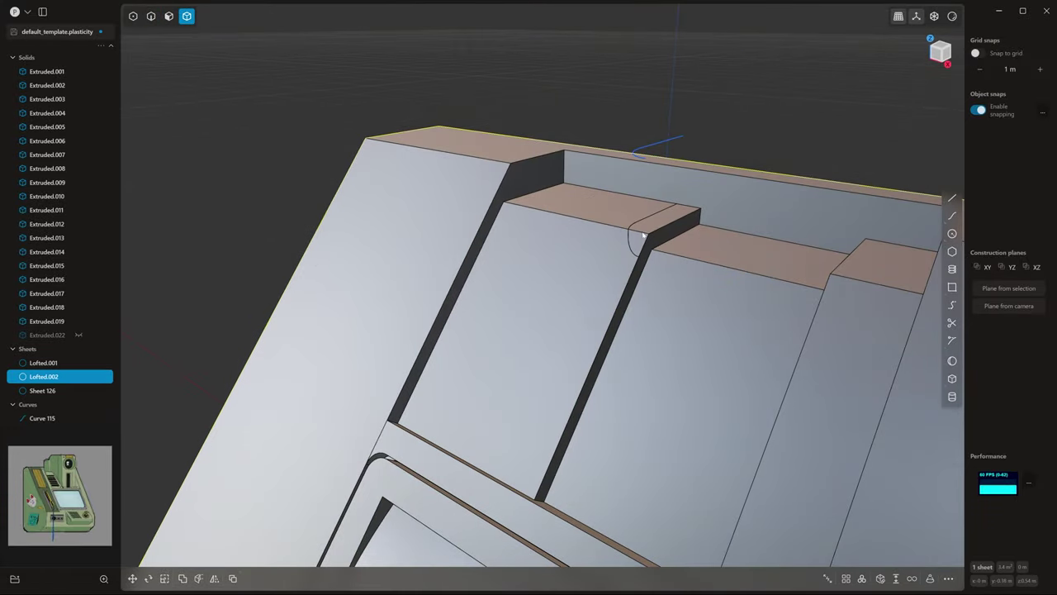
Extrude the raised left panel and imprint a lengthwise seam line along its face
key("KP_7")
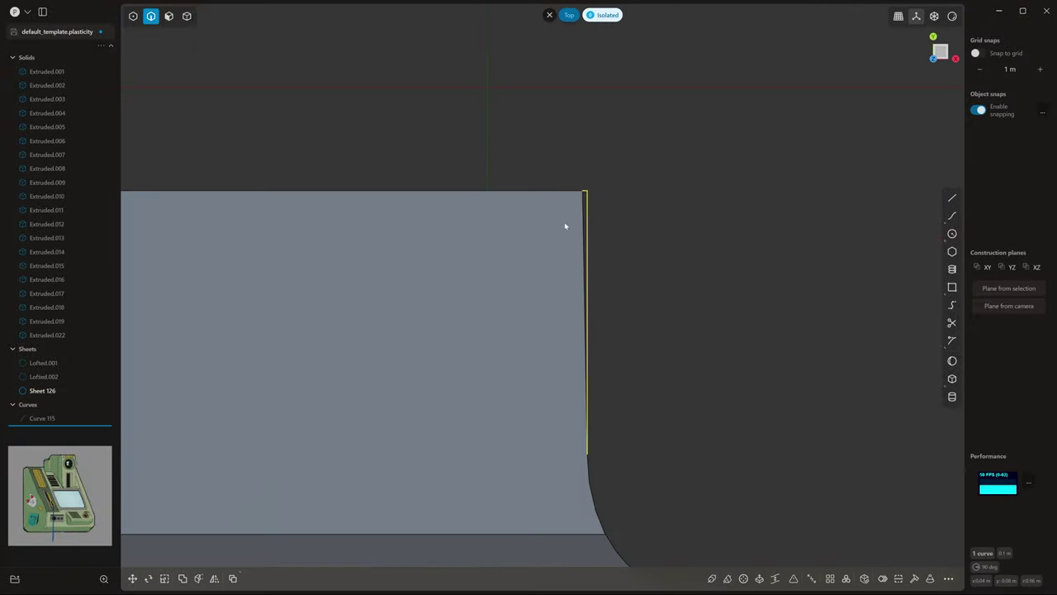
middle_click_drag(565, 226, 590, 265)
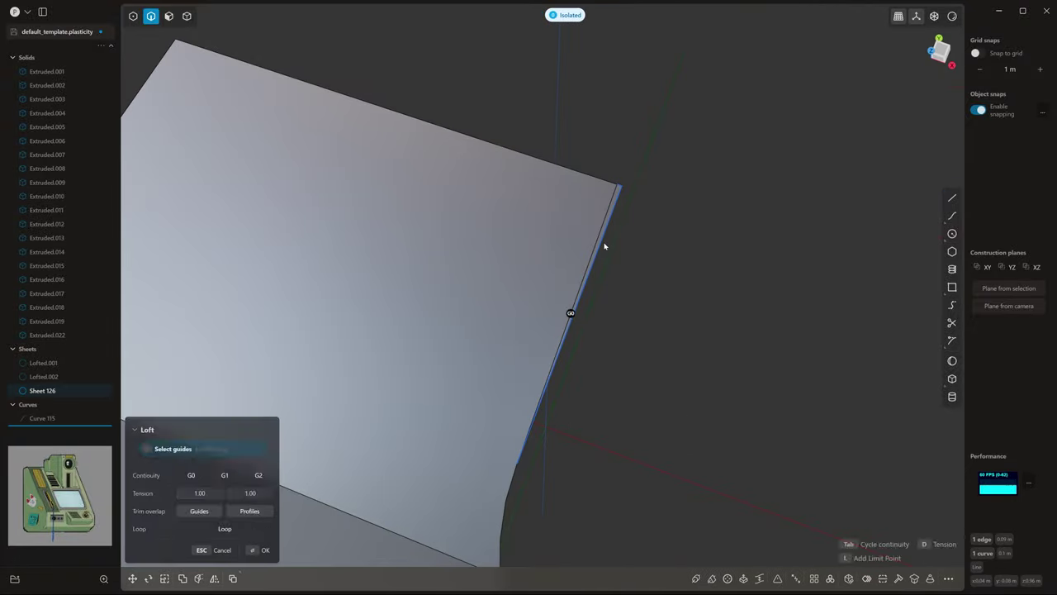
mouse_move(540, 373)
middle_mouse_down()
mouse_move(547, 309)
mouse_move(601, 400)
middle_mouse_up()
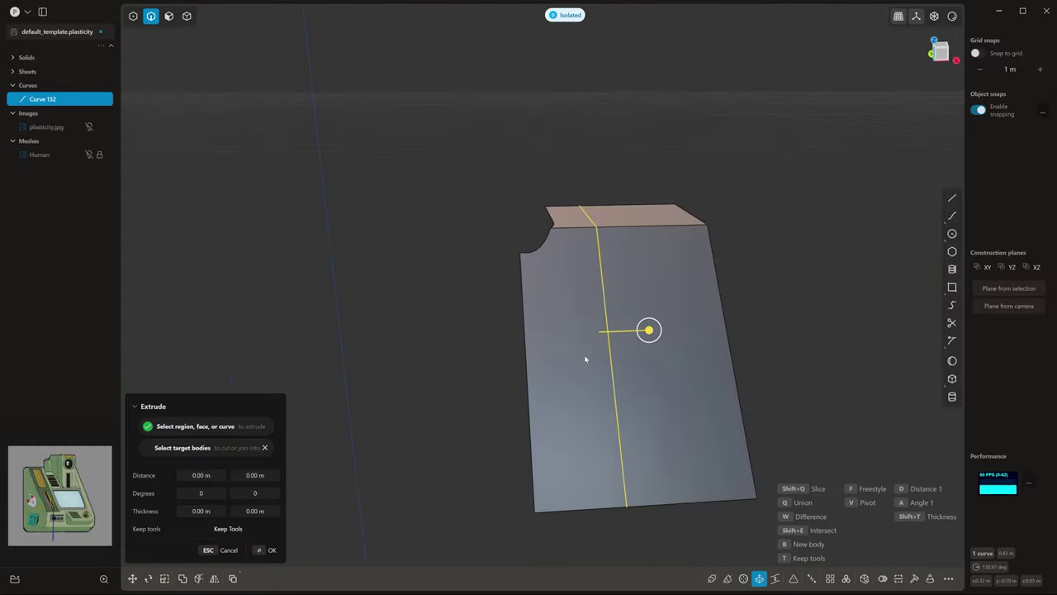
key("Return")
left_click(614, 404)
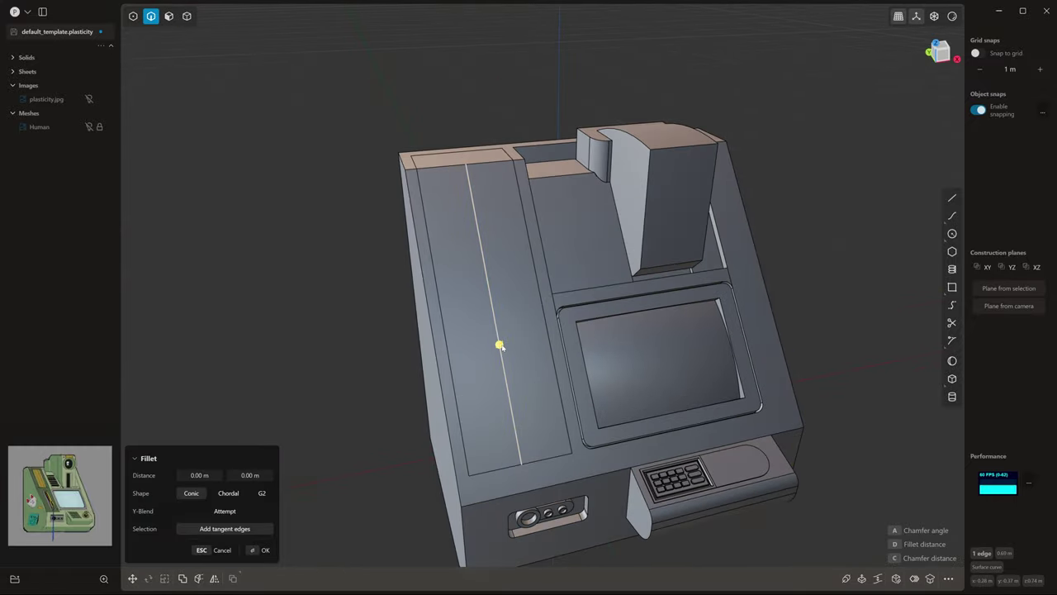
Draw a rectangle on the left panel face and extrude it into a raised door
key("r")
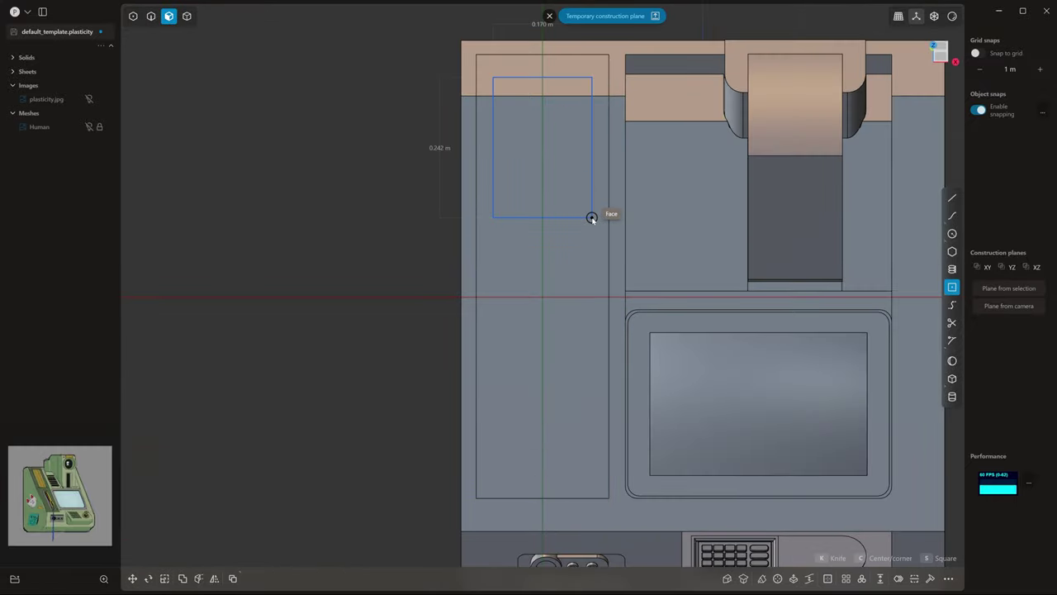
left_click(543, 207)
left_click(588, 297)
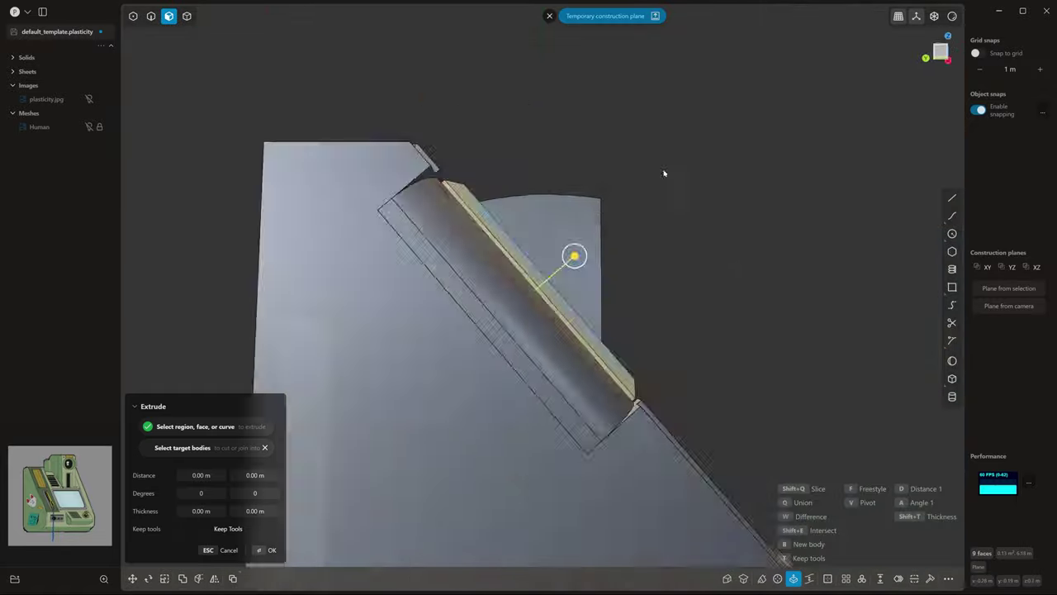
key("Escape")
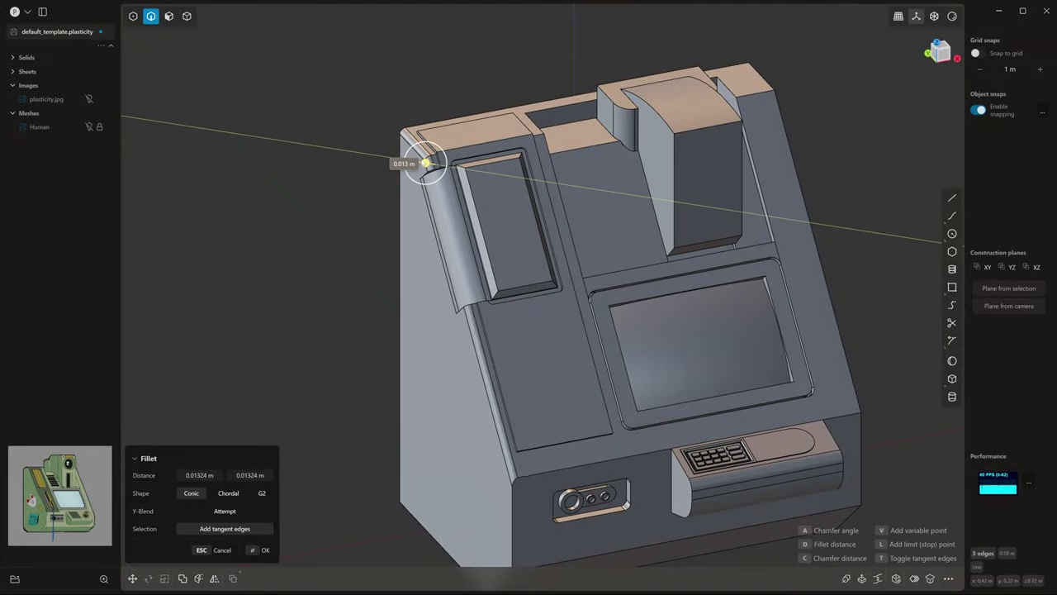
mouse_move(517, 422)
middle_mouse_down()
mouse_move(573, 436)
mouse_move(609, 520)
middle_mouse_up()
scroll(584, 553, "down", 3)
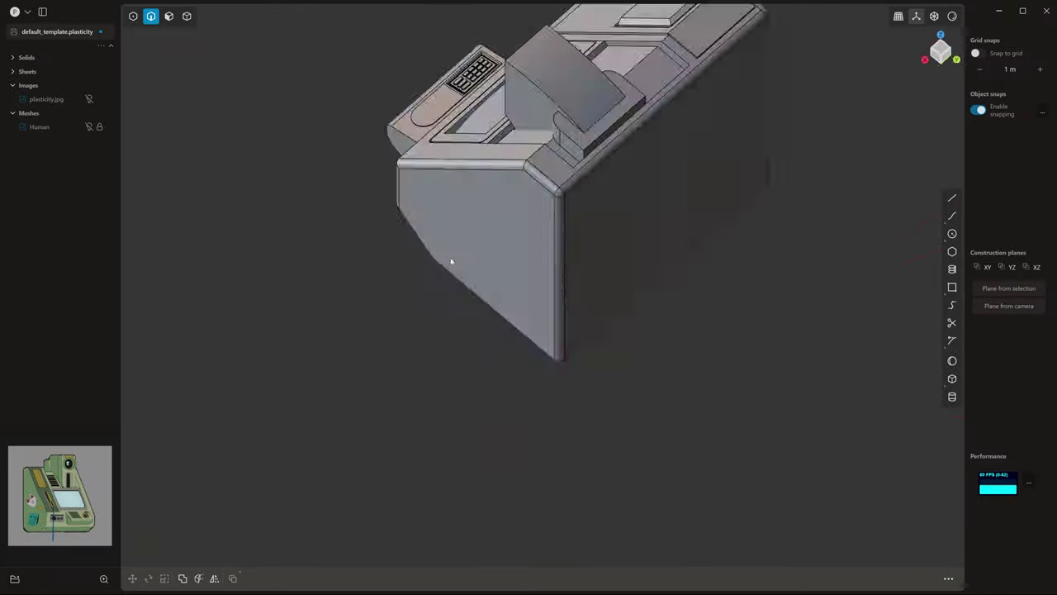
key("/")
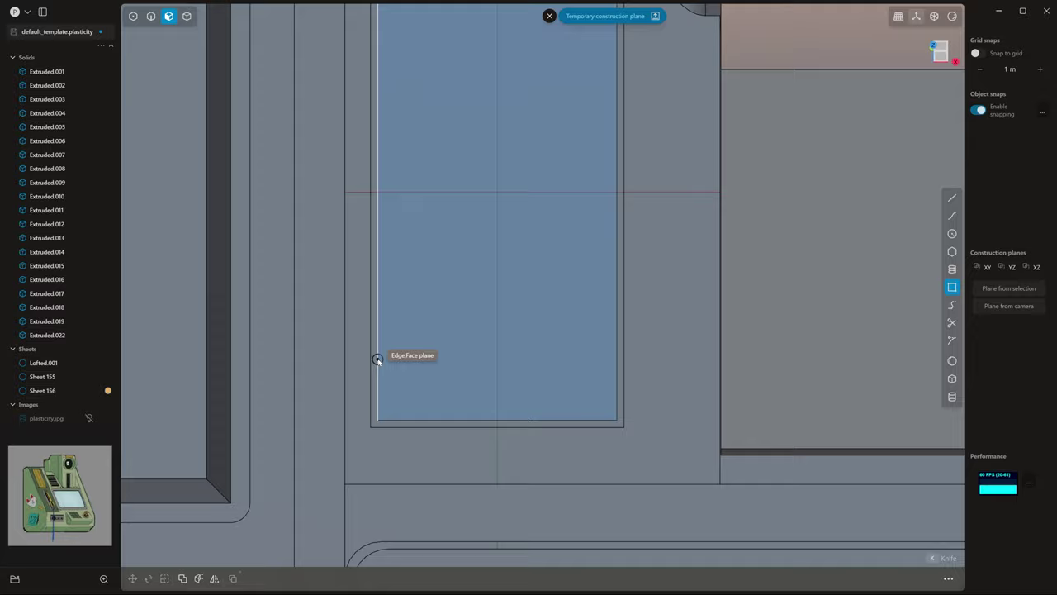
Draw a thin rectangle on the vent panel, move it into place and extrude it into a slat
left_click(377, 359)
left_click(604, 371)
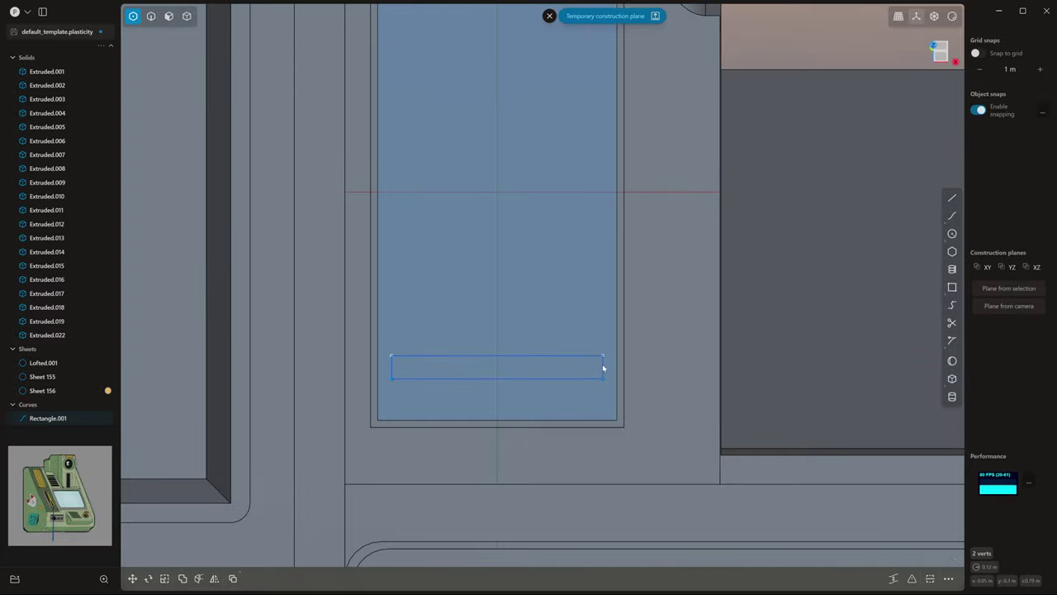
middle_click_drag(603, 371, 589, 306)
key("g")
left_click(533, 364)
mouse_move(534, 364)
middle_mouse_down()
mouse_move(456, 352)
mouse_move(514, 300)
mouse_move(690, 262)
middle_mouse_up()
key("e")
key("Return")
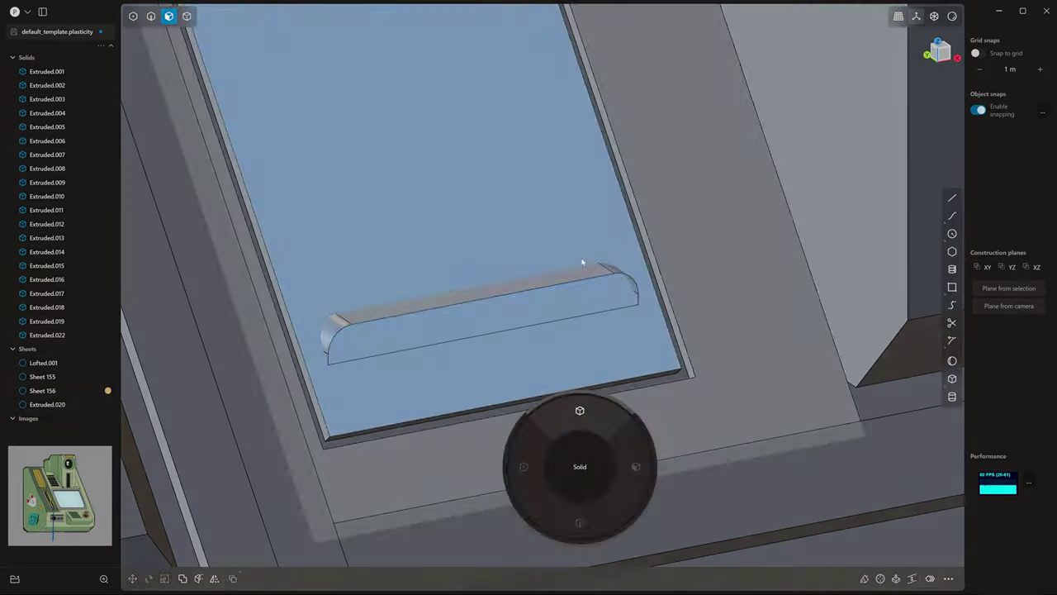
key("slash")
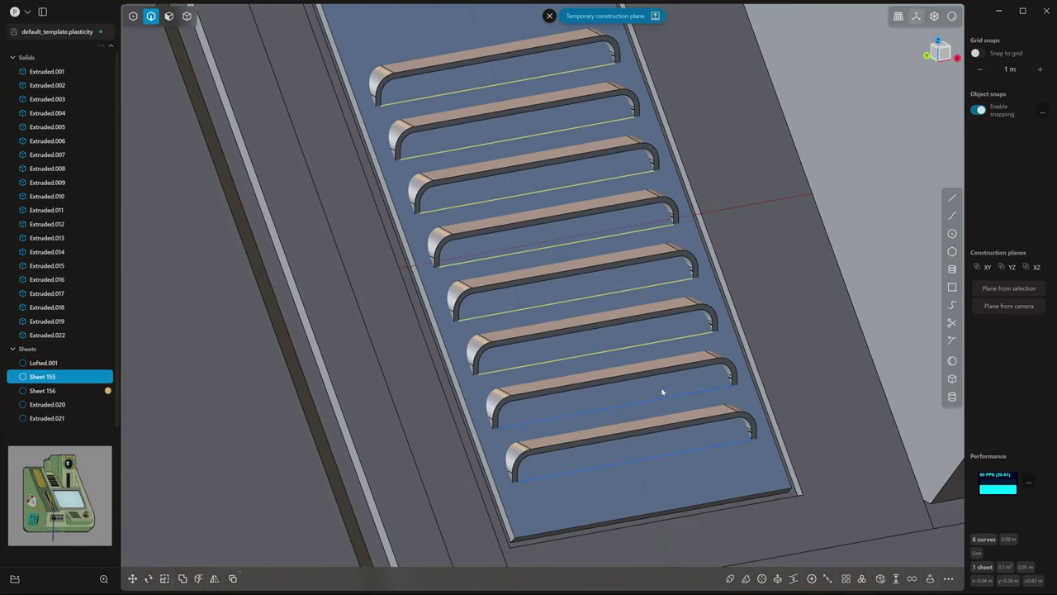
Isolate the vent sheet and thicken it into a solid
key("Escape")
middle_click_drag(574, 361, 655, 358)
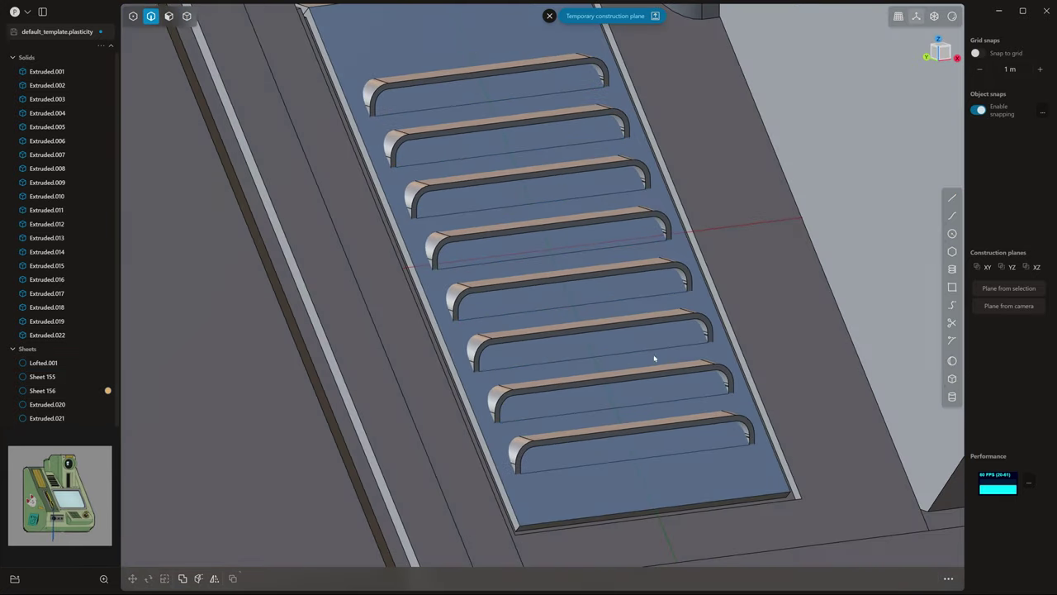
scroll(727, 470, "down", 5)
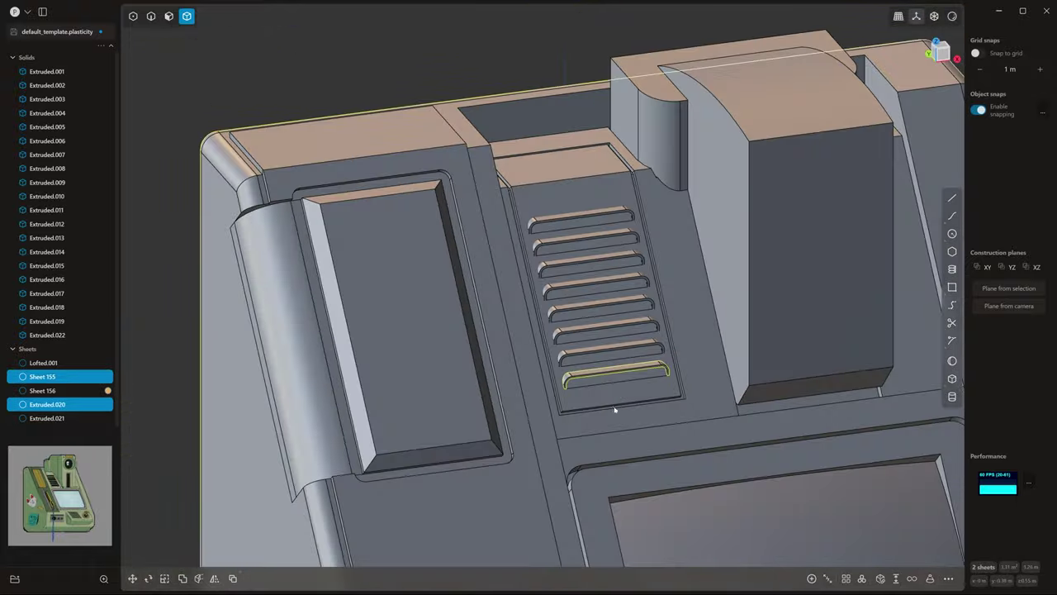
middle_click_drag(614, 408, 576, 286)
middle_click_drag(634, 496, 603, 424)
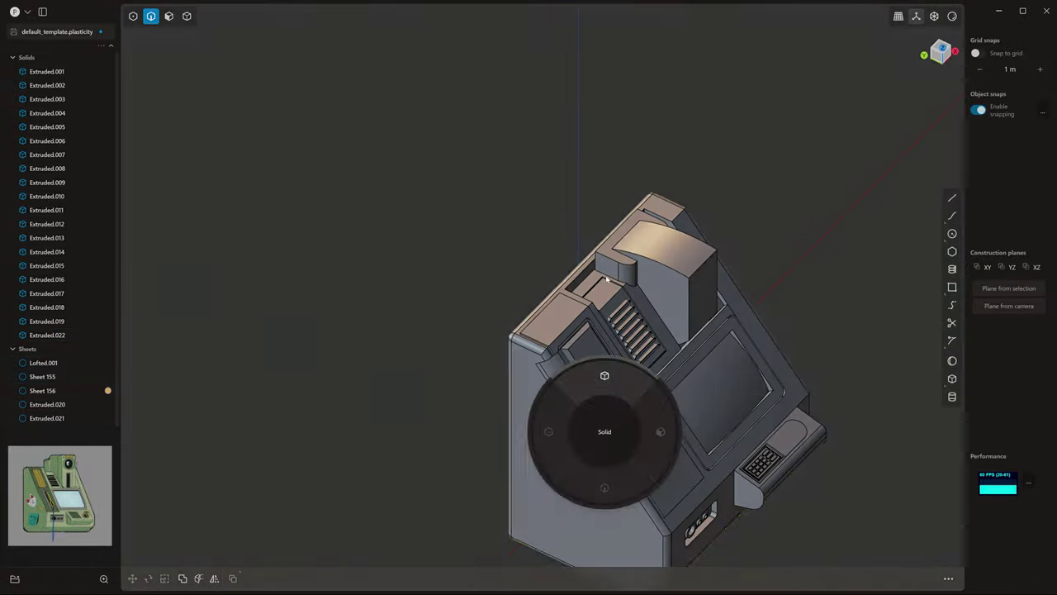
key("slash")
key("e")
left_click(604, 379)
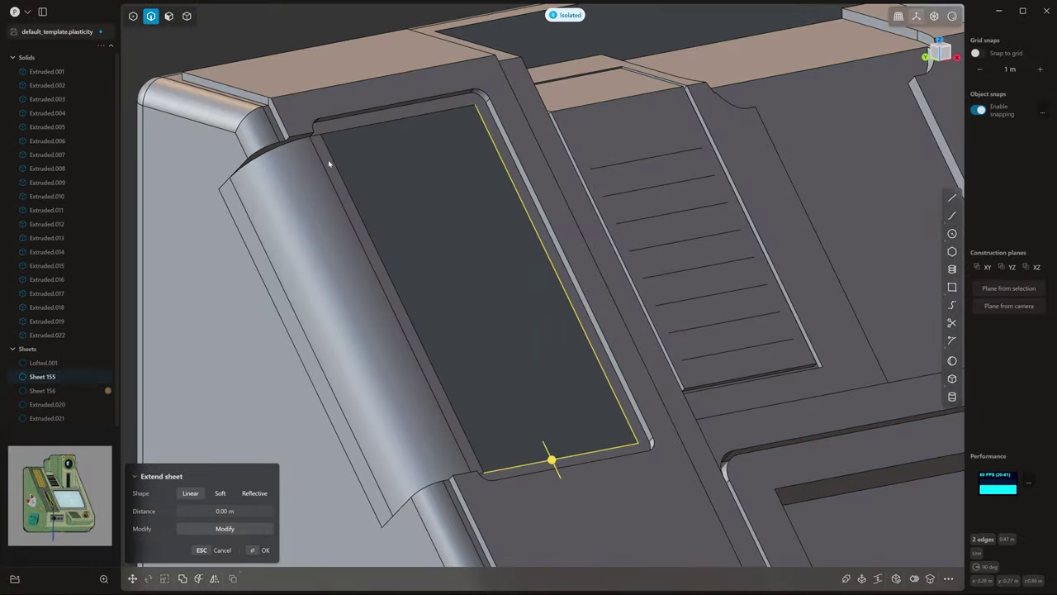
key("Return")
Review the vent slots in the full model, then isolate the slats in left view
scroll(495, 304, "down", 3)
key("slash")
scroll(529, 264, "up", 5)
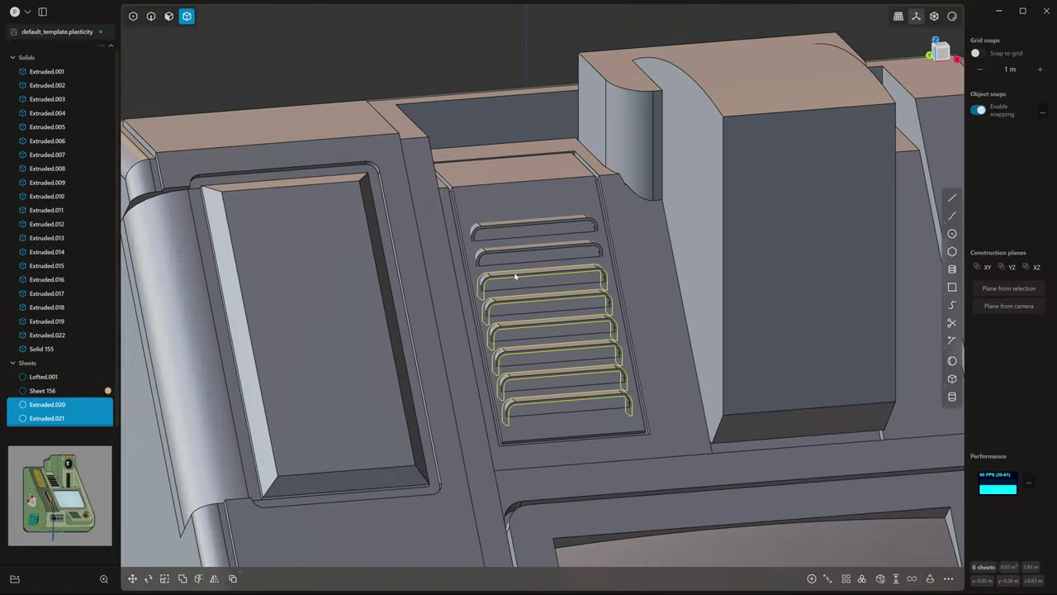
middle_click_drag(514, 276, 573, 432)
scroll(573, 432, "up", 4)
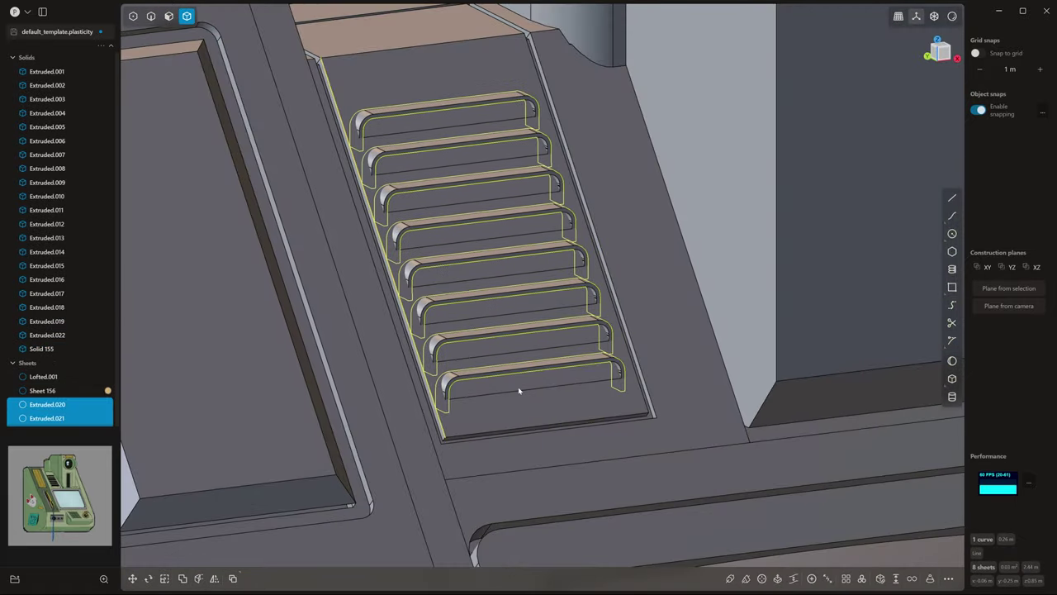
key("slash")
key("ctrl+KP_3")
Extend the slat sheets along their edges
key("2")
mouse_move(443, 177)
middle_mouse_down()
mouse_move(505, 358)
mouse_move(609, 207)
mouse_move(613, 305)
middle_mouse_up()
scroll(504, 359, "up", 3)
scroll(470, 354, "up", 3)
scroll(609, 207, "up", 3)
scroll(573, 219, "down", 3)
key("Escape")
scroll(496, 196, "down", 5)
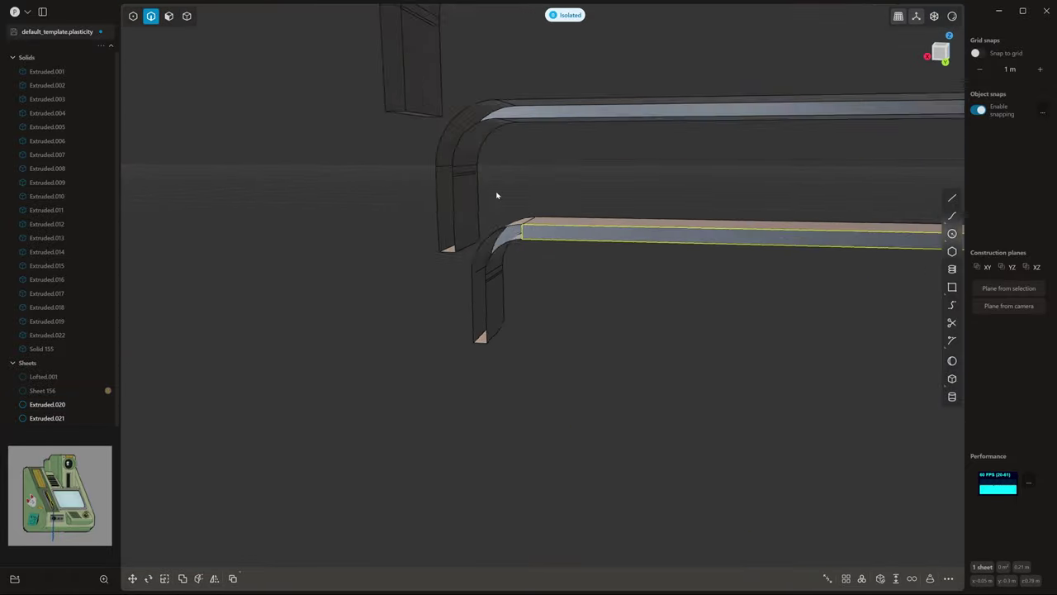
key("Return")
scroll(876, 359, "down", 5)
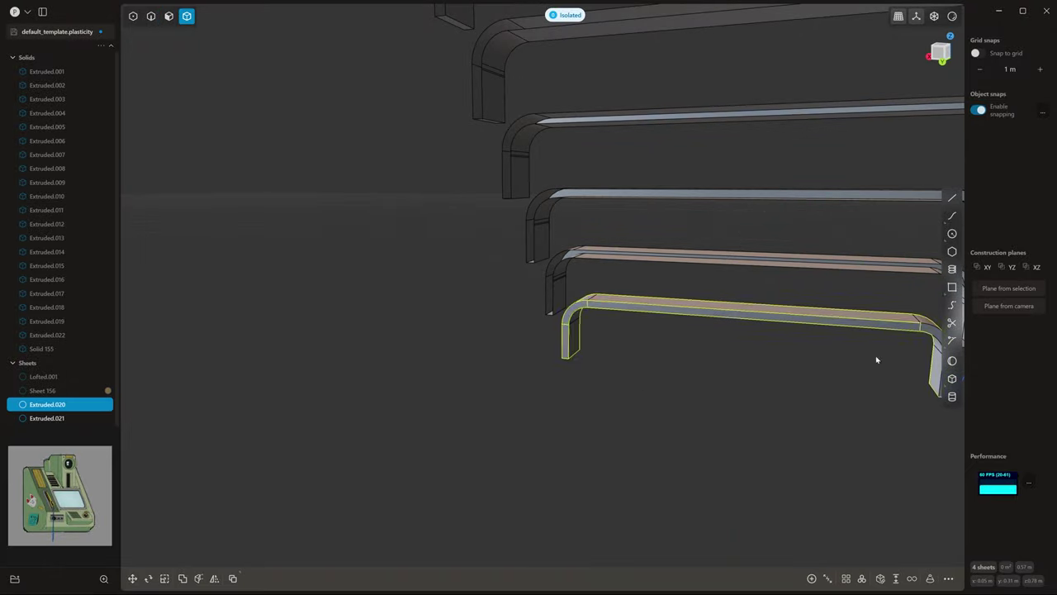
Exit isolation to show the whole model and view the vent panel from a new angle
mouse_move(876, 359)
middle_mouse_down()
mouse_move(654, 350)
mouse_move(492, 374)
mouse_move(677, 408)
middle_mouse_up()
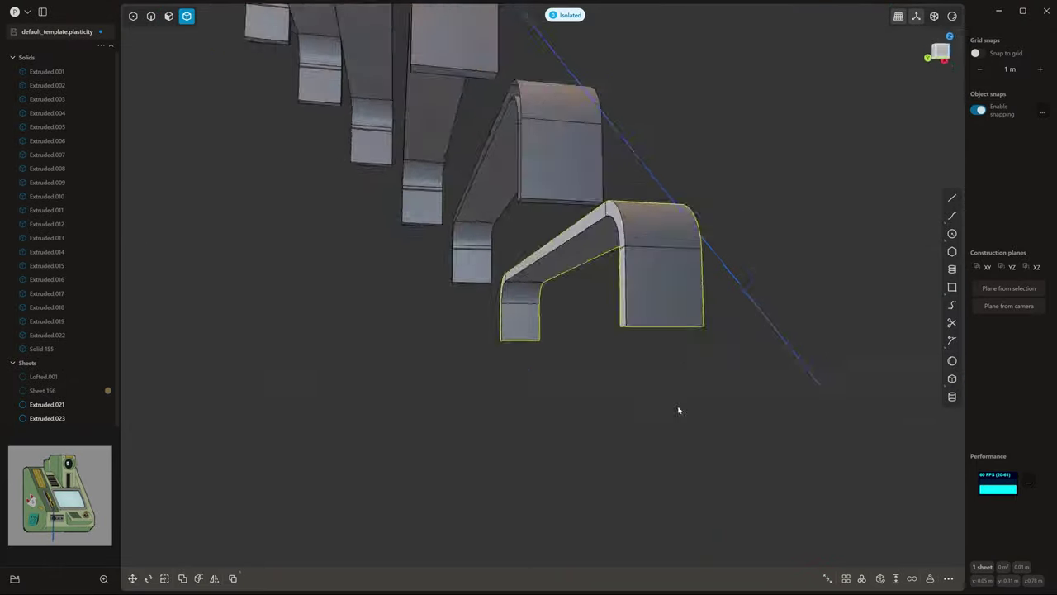
key("2")
middle_click_drag(685, 371, 599, 378)
scroll(441, 120, "down", 5)
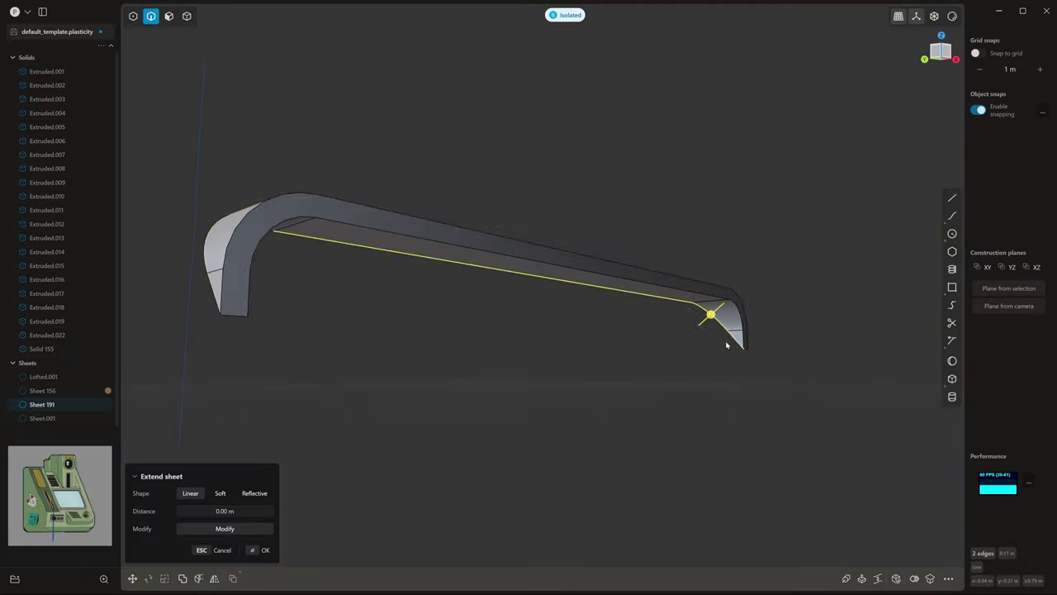
key("slash")
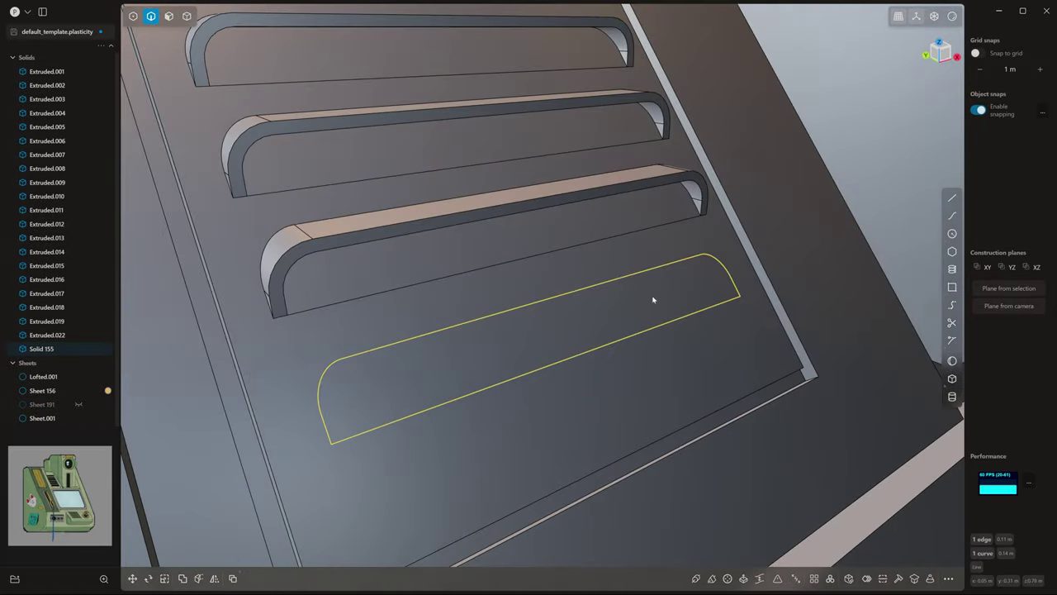
mouse_move(652, 299)
middle_mouse_down()
mouse_move(568, 246)
mouse_move(583, 292)
middle_mouse_up()
Set the selection mode to whole solids
key("4")
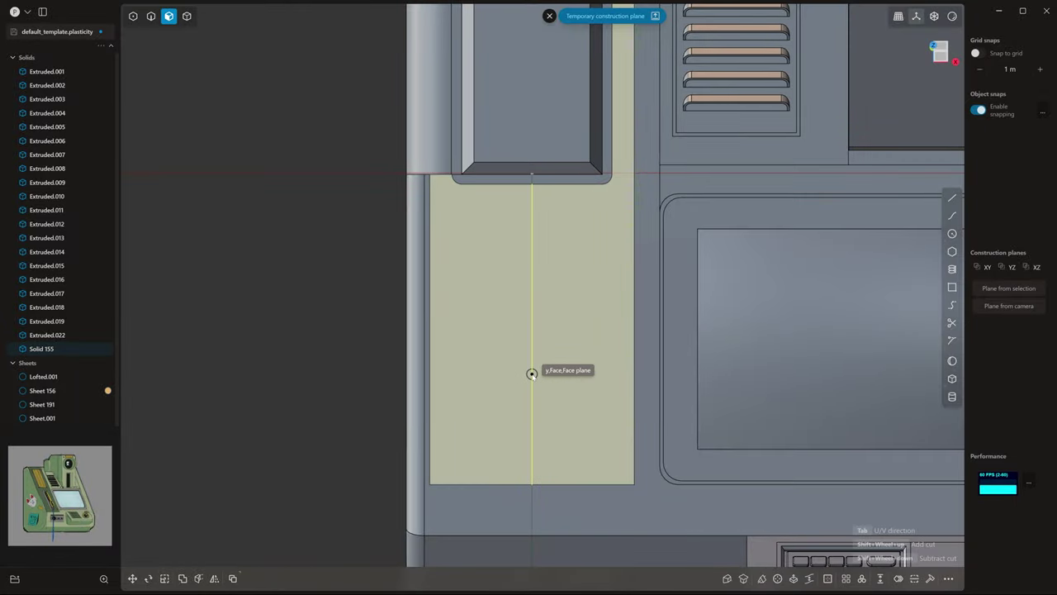
Draw a centred rectangle for the card slot on the panel face left of the screen
key("r")
left_click(532, 347)
left_click(430, 241)
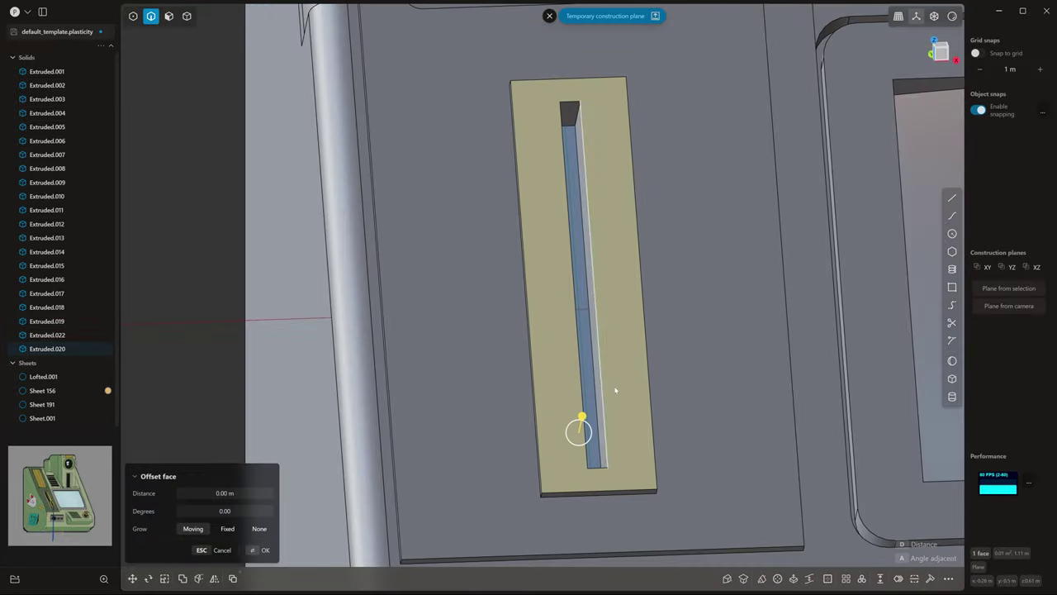
key("/")
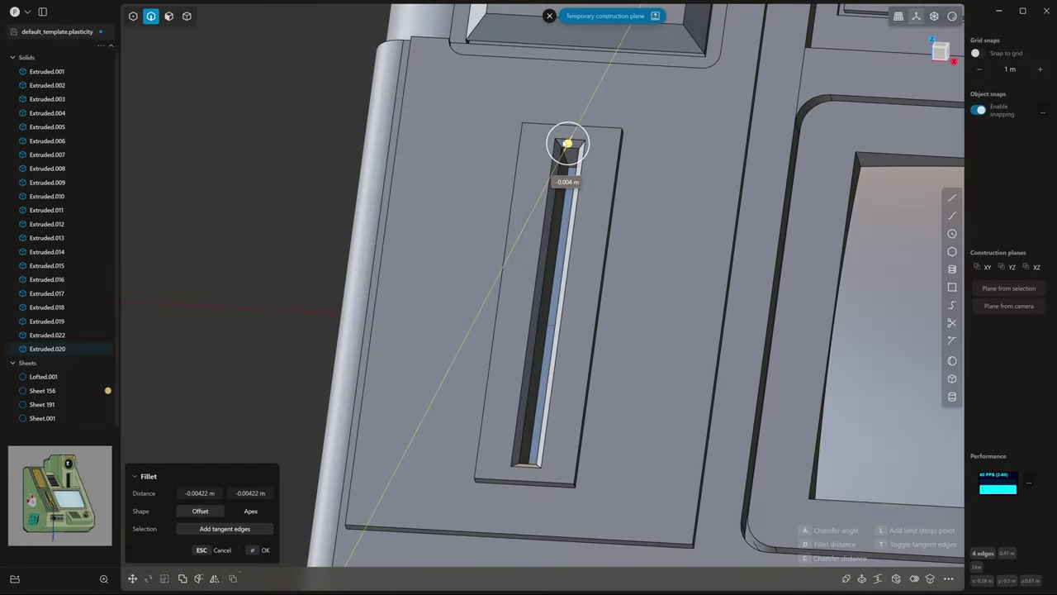
mouse_move(567, 145)
middle_mouse_down()
mouse_move(523, 344)
mouse_move(515, 313)
mouse_move(495, 416)
middle_mouse_up()
Fillet the slot's corner edges to soften the surround
key("Return")
left_click(1040, 534)
middle_click_drag(559, 440, 495, 371)
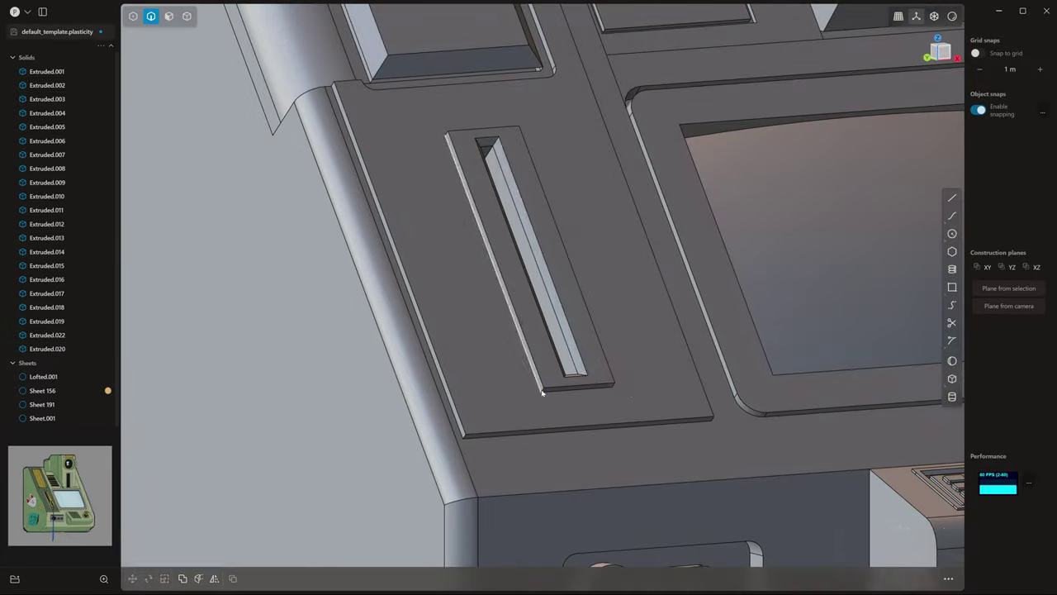
key("f")
key("Return")
middle_click_drag(600, 312, 436, 276)
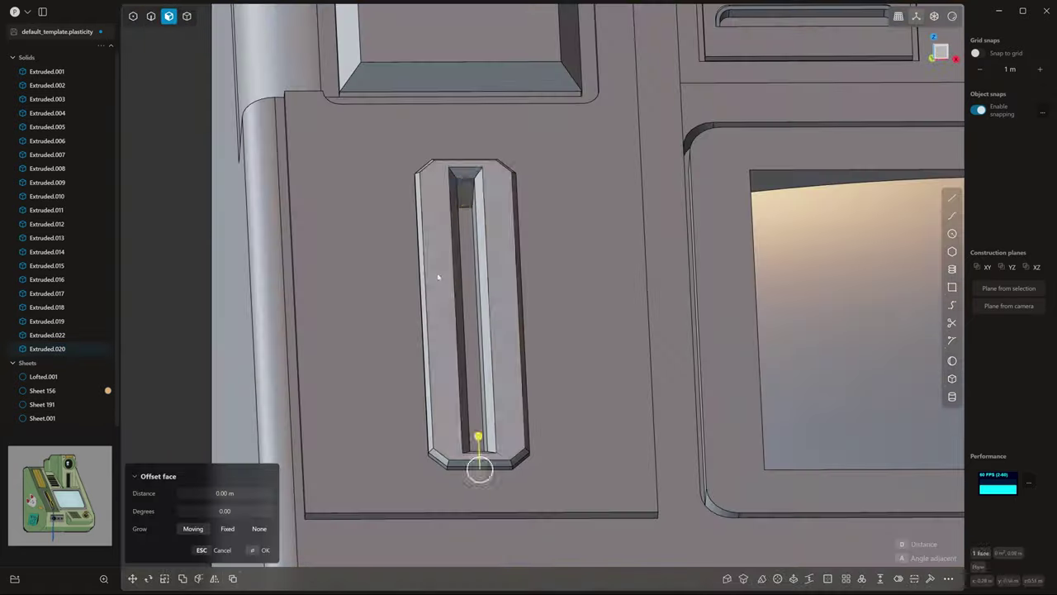
Scale the slot's end faces to give the raised bezel angled corners
key("s")
key("Return")
scroll(582, 290, "down", 5)
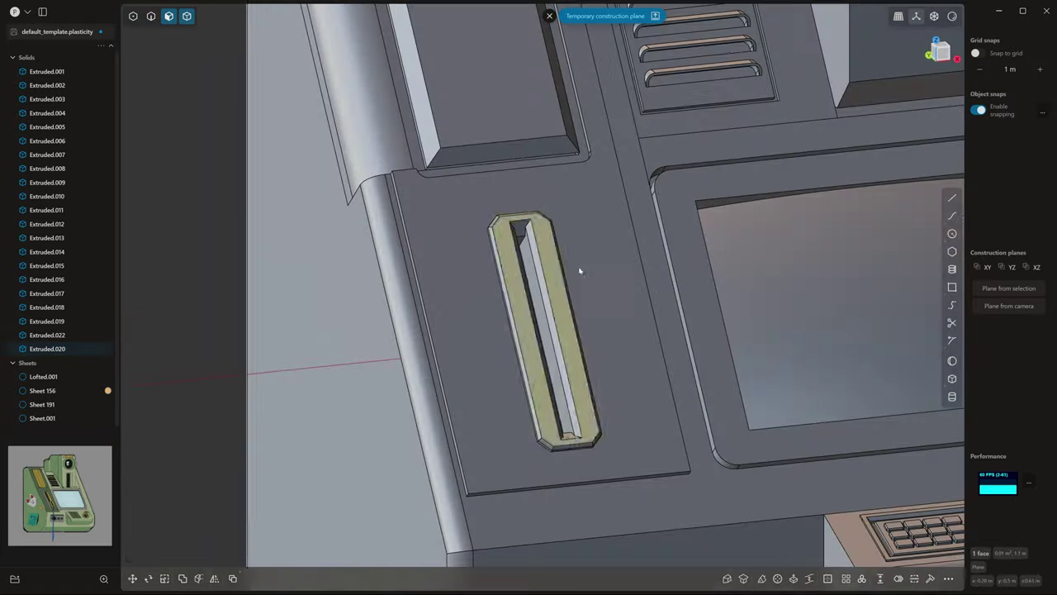
key("4")
mouse_move(579, 267)
middle_mouse_down()
mouse_move(578, 313)
mouse_move(603, 283)
middle_mouse_up()
Isolate the printer block and boolean-cut a rectangle from it in Top view
scroll(603, 283, "up", 5)
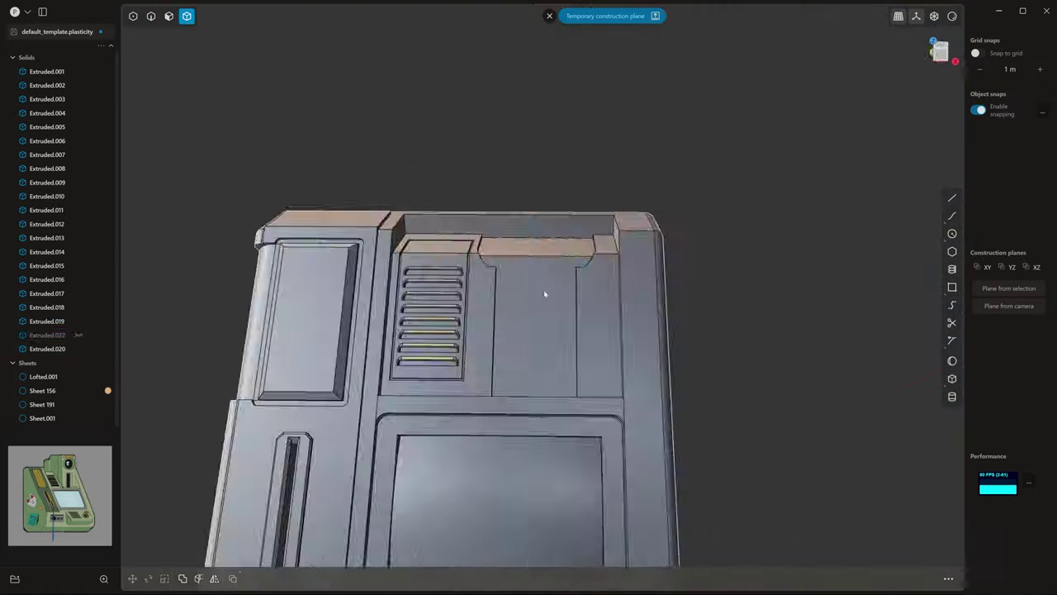
left_click(621, 323)
key("slash")
key("KP_7")
left_click(654, 461)
middle_click_drag(654, 462, 635, 328)
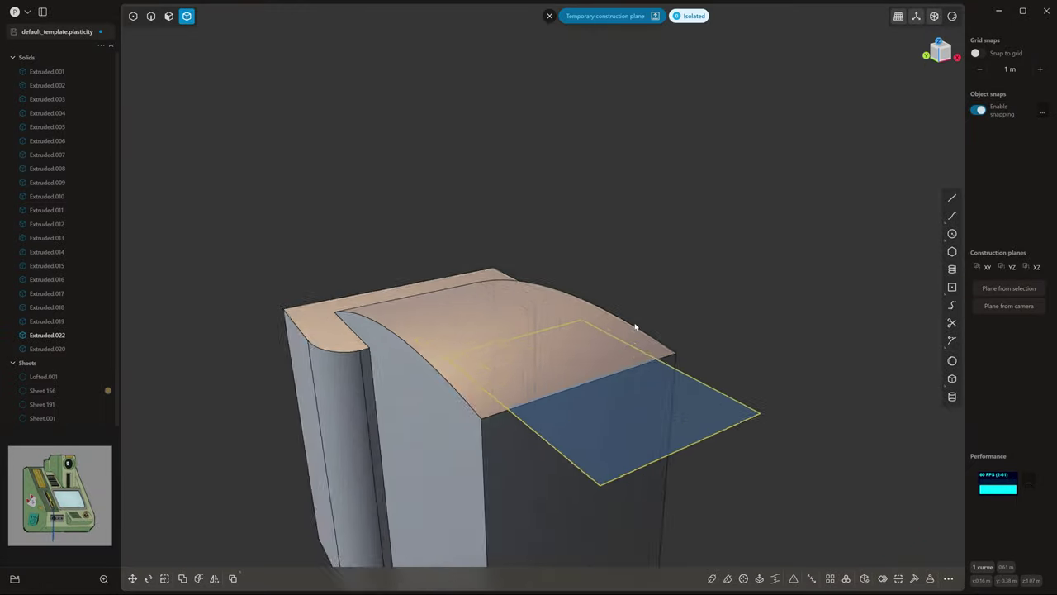
key("Return")
middle_click_drag(582, 352, 766, 315)
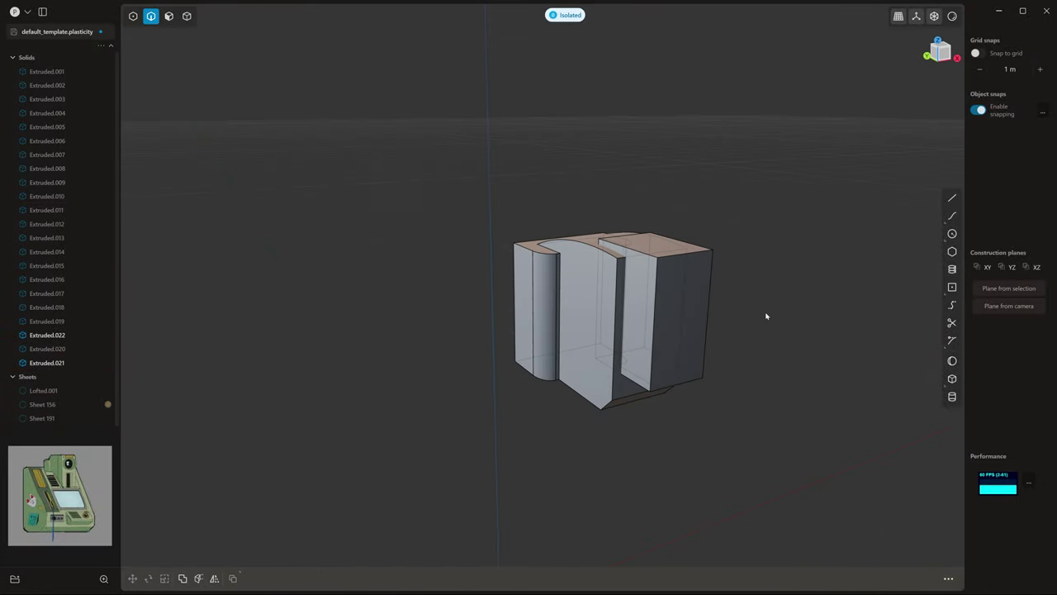
Split the cut printer block into separate solids and pick housing edges for rounding
key("shift+minus")
scroll(578, 289, "up", 3)
left_click(454, 217)
key("f")
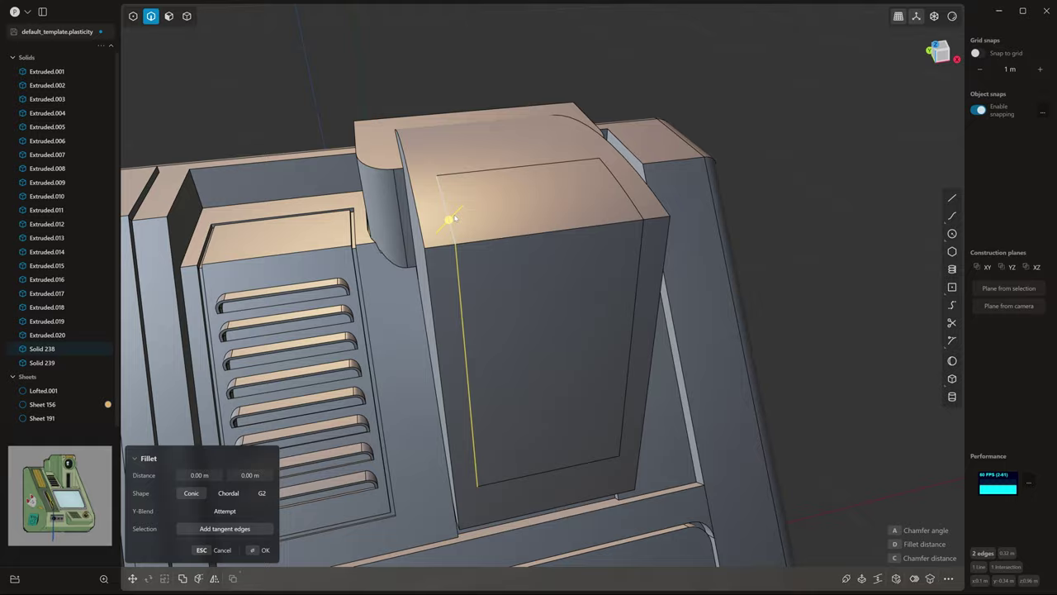
middle_click_drag(645, 237, 498, 326)
scroll(541, 333, "up", 3)
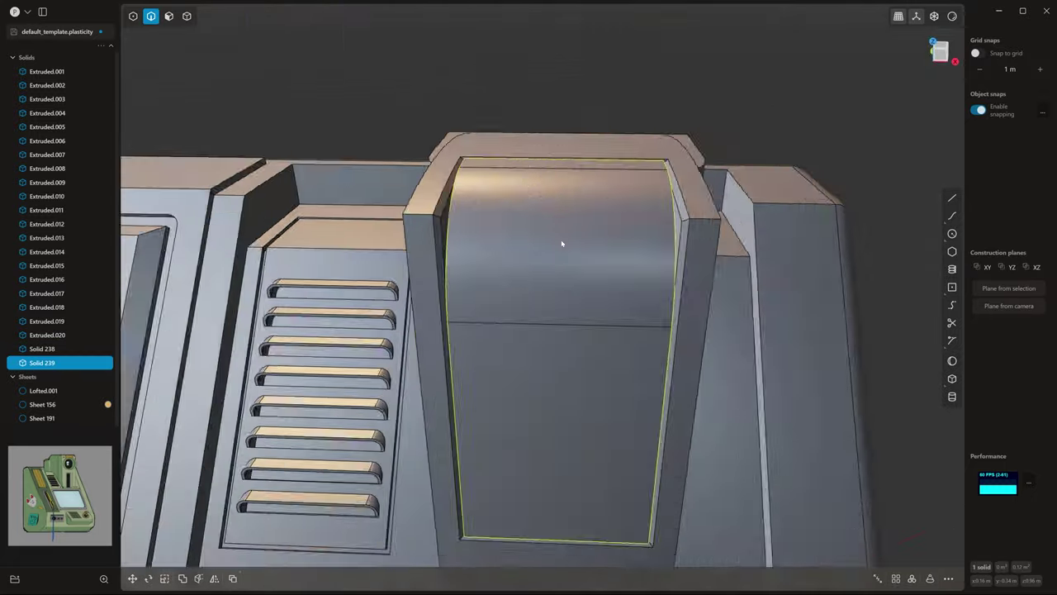
left_click(656, 201)
key("f")
Finish the fillet on the housing edges and isolate the paper roll solid
mouse_move(561, 240)
middle_mouse_down()
mouse_move(656, 201)
mouse_move(401, 217)
middle_mouse_up()
scroll(431, 203, "up", 2)
key("Escape")
key("3")
scroll(434, 190, "up", 2)
left_click(441, 175)
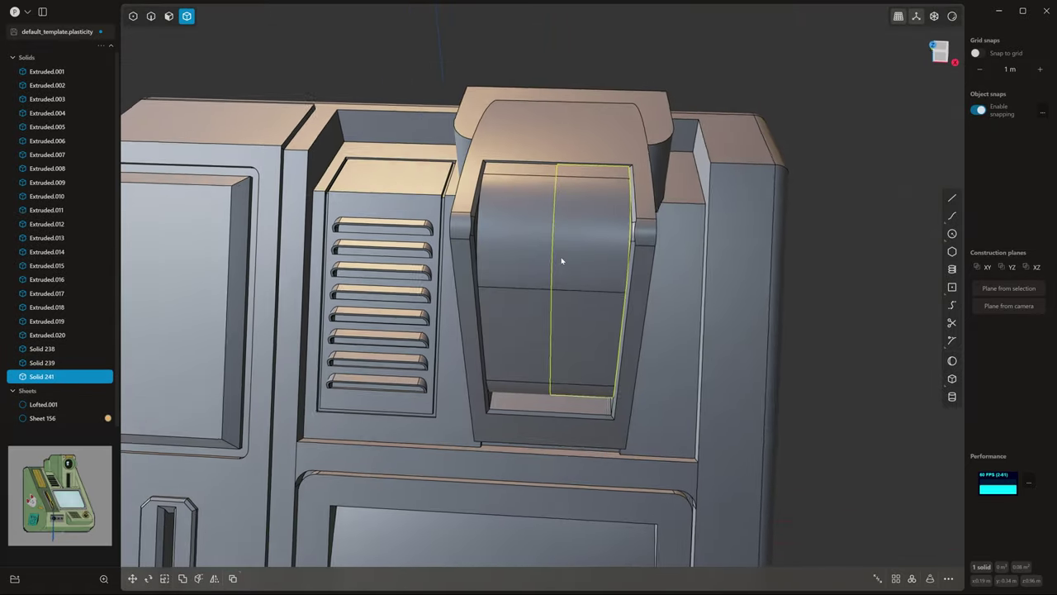
left_click(541, 329, "shift")
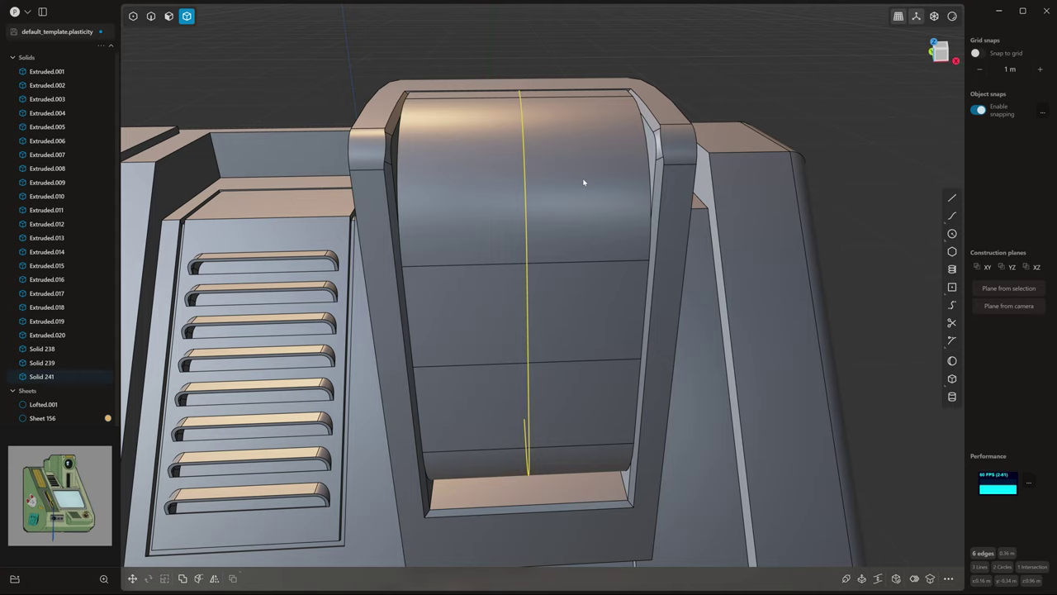
key("slash")
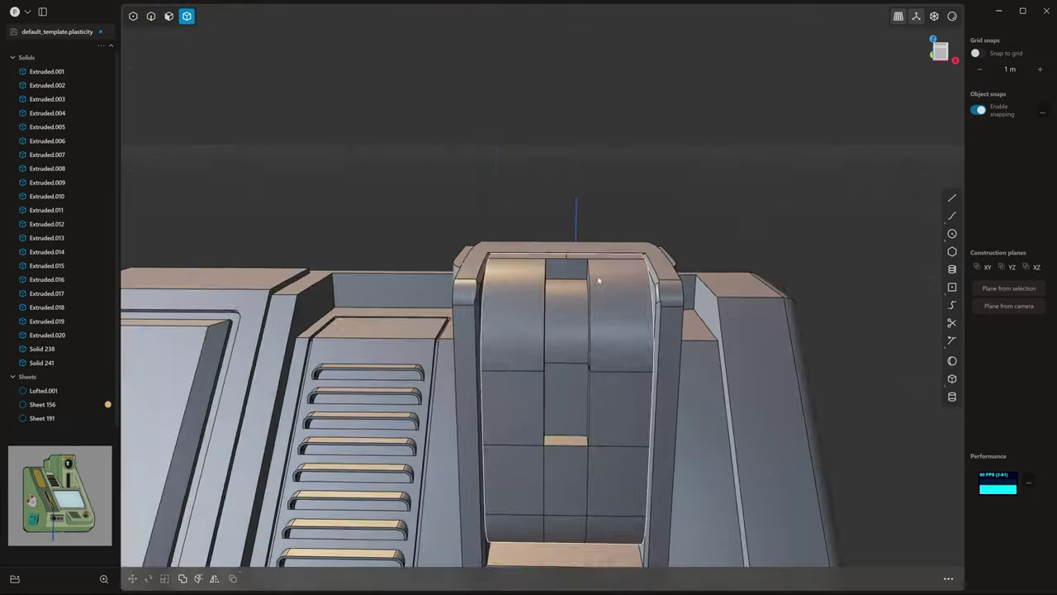
Draw a circle on the printer's front face from Front view
key("KP_1")
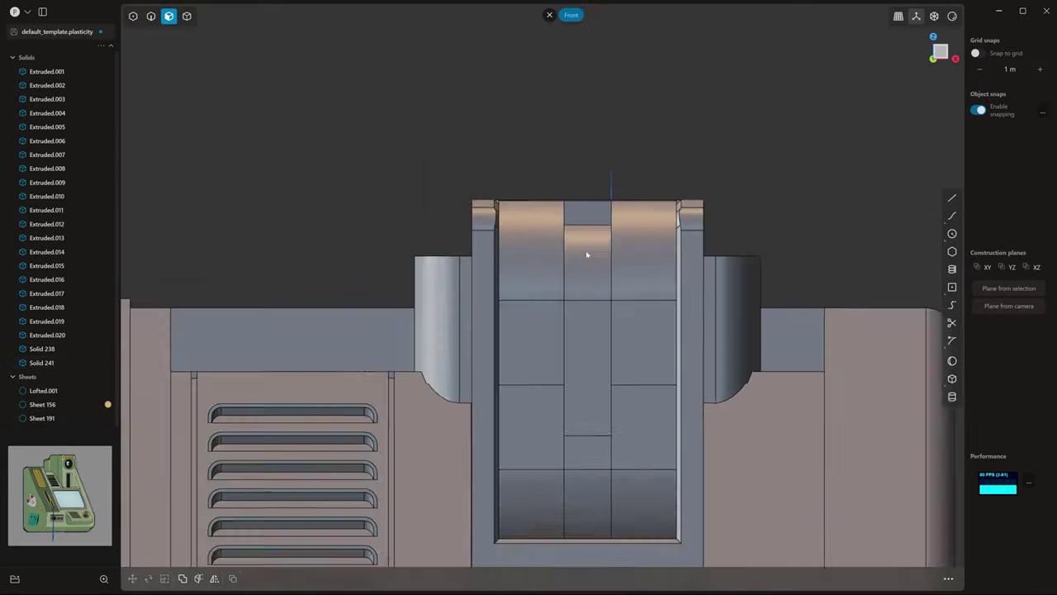
key("c")
left_click(557, 352)
middle_click_drag(558, 352, 562, 357)
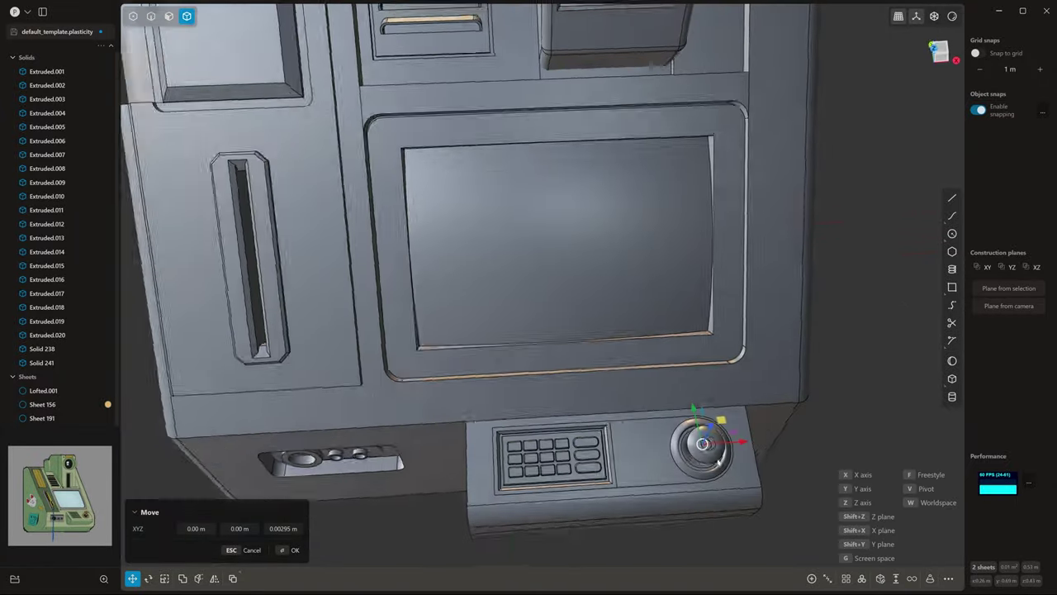
Move the joystick onto its round base plate by the keypad, working from Top view
key("KP_7")
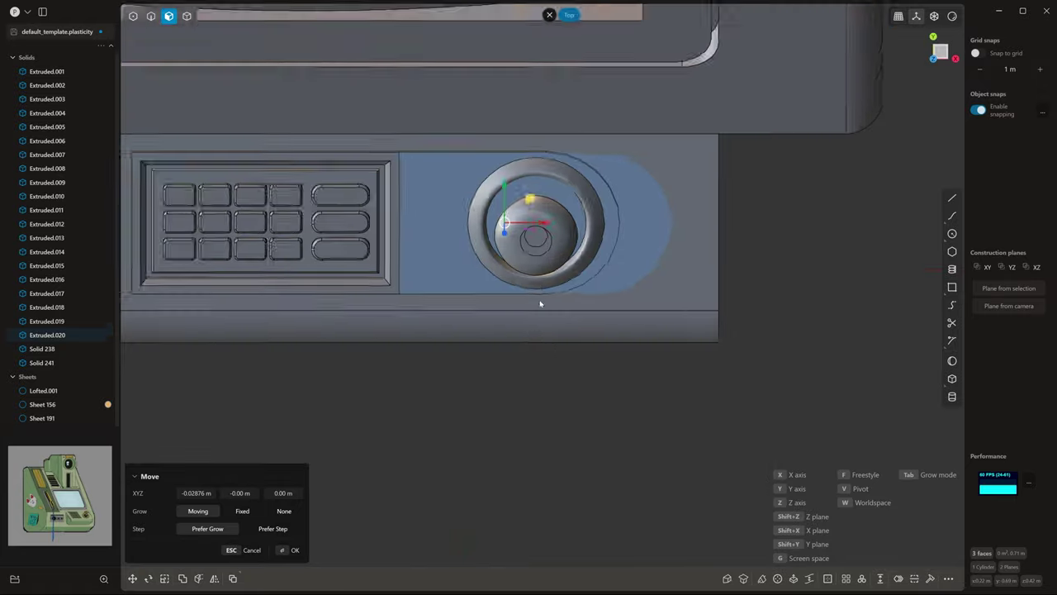
scroll(540, 304, "up", 2)
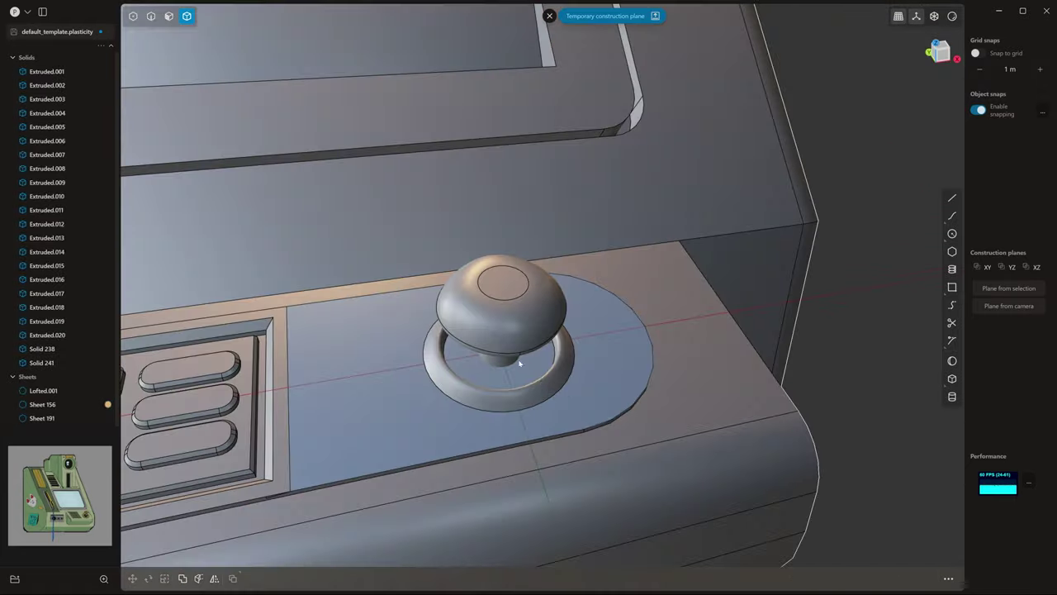
scroll(570, 318, "up", 3)
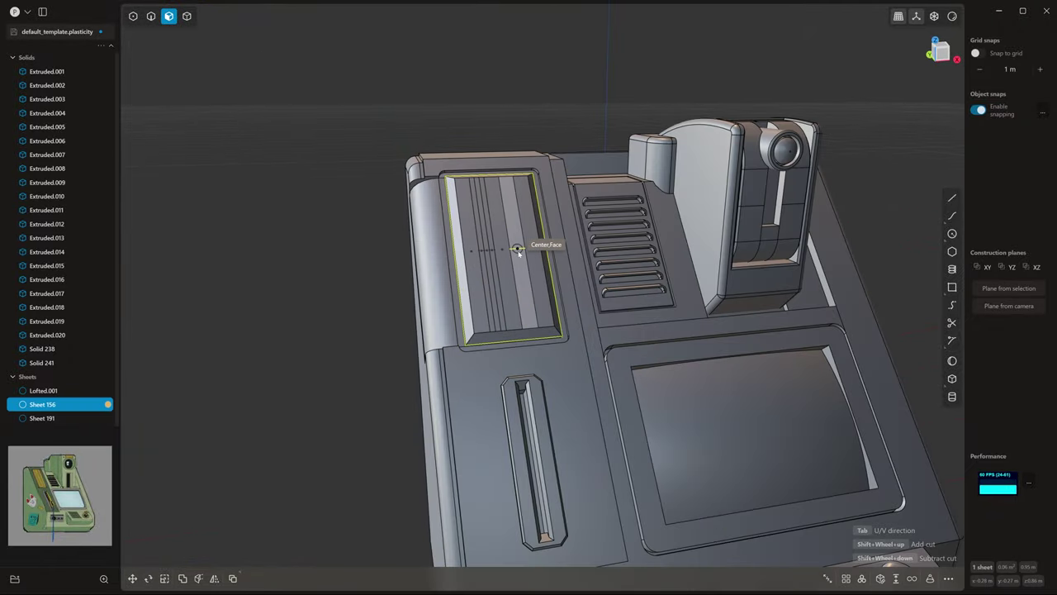
Draw rib lines on the raised top-left panel face with the Line tool
key("l")
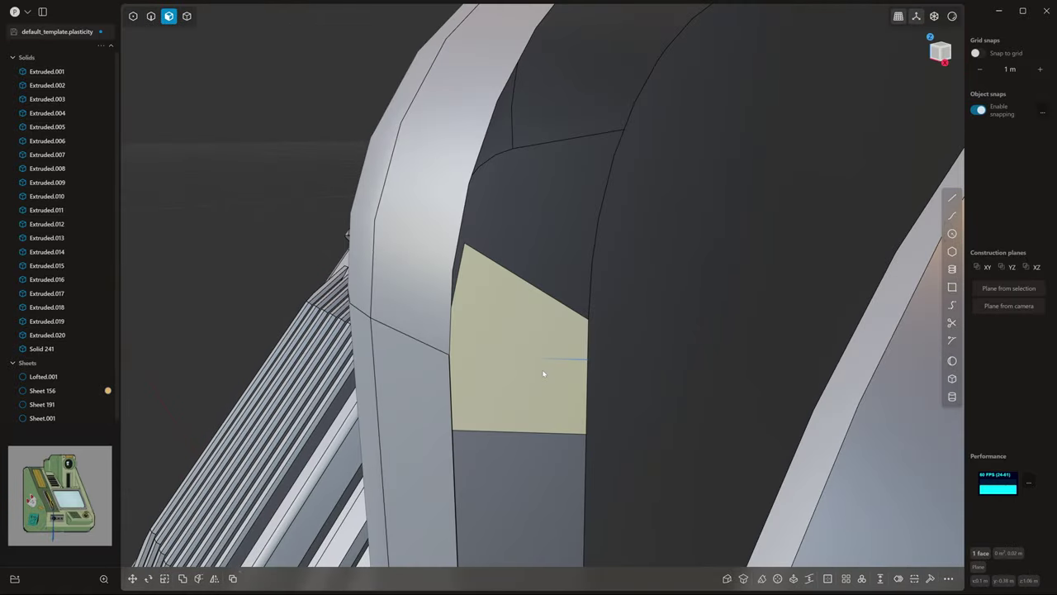
Offset the selected face to start the card piece inside the slot
key("o")
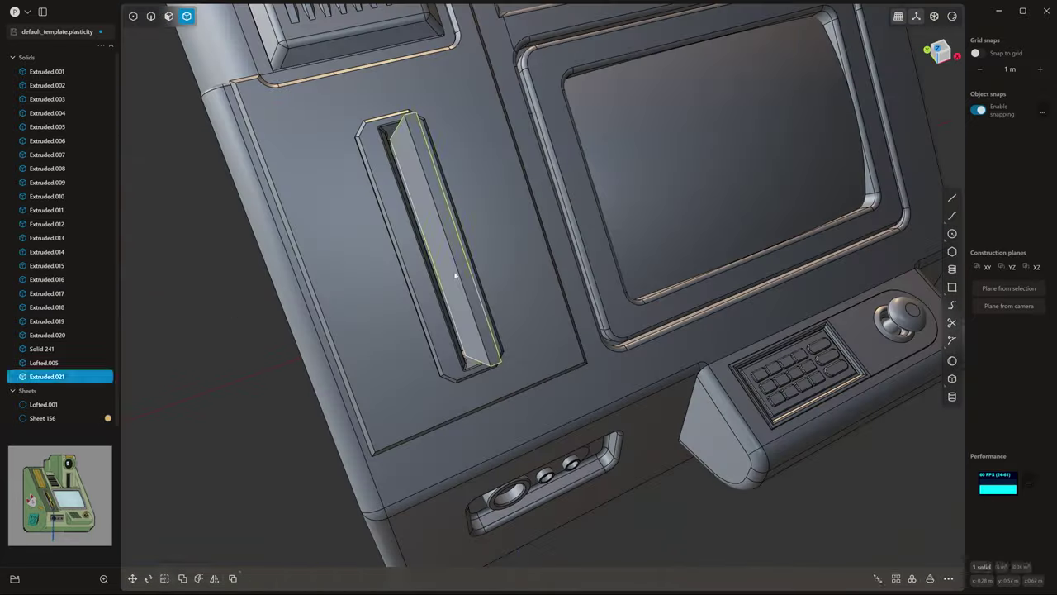
View the card from the left to lengthen it out of its slot
key("ctrl+KP_3")
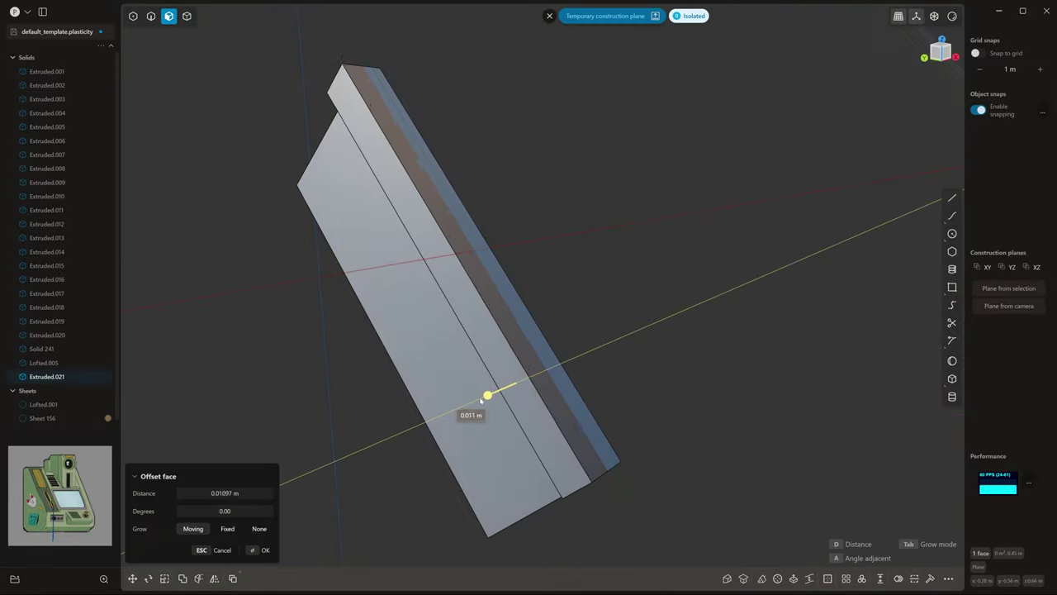